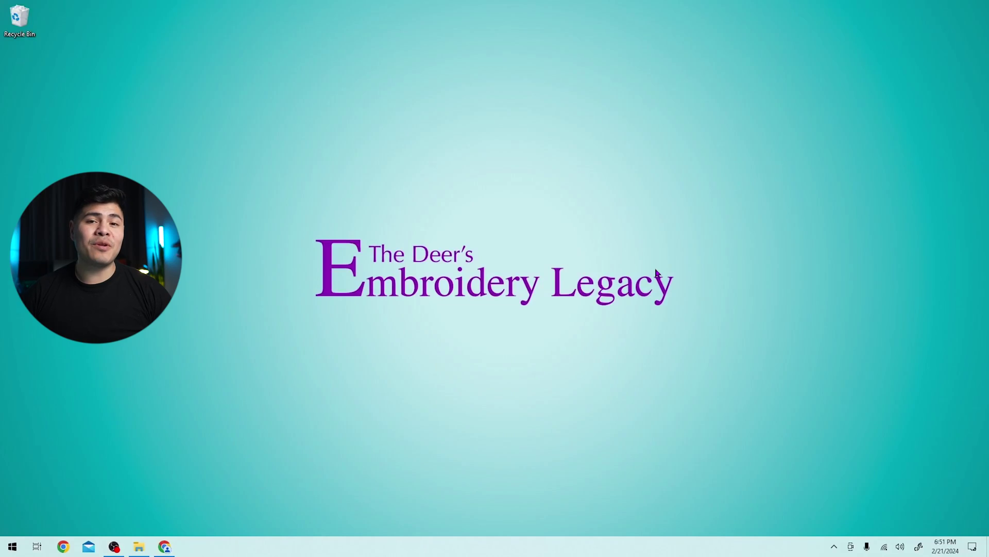
Launch Chrome and load digitizingmadeeasy.com from the www address suggestion.
click(170, 545)
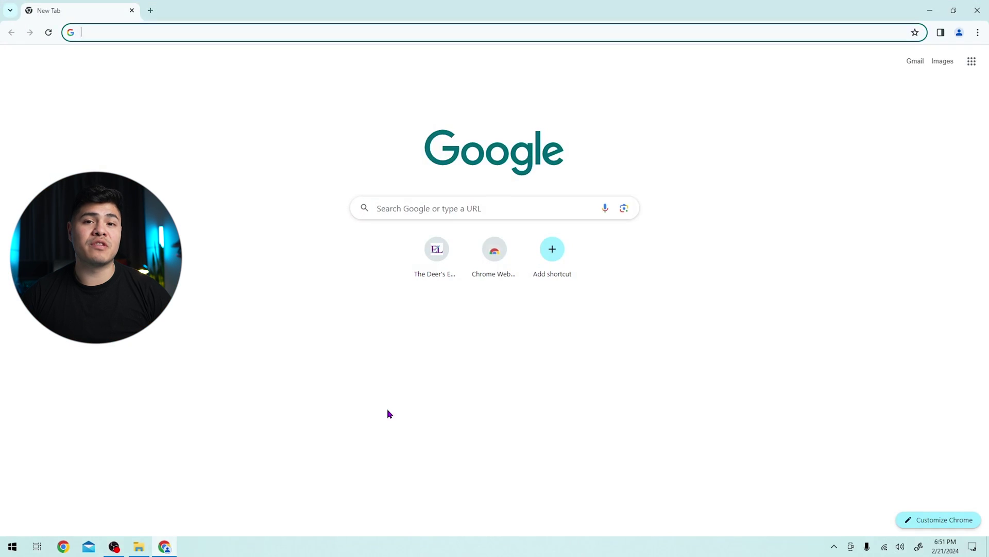
click(155, 32)
text(www)
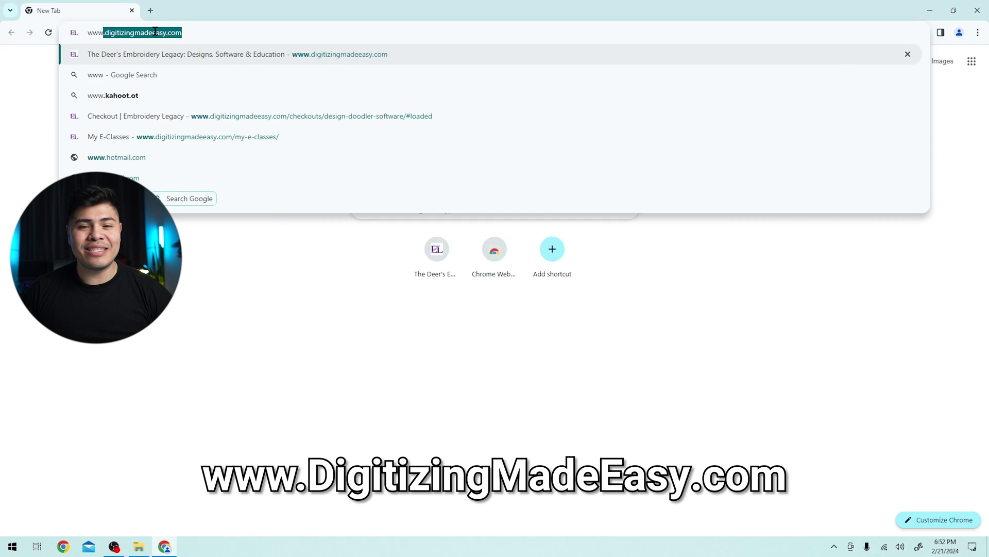
key(Return)
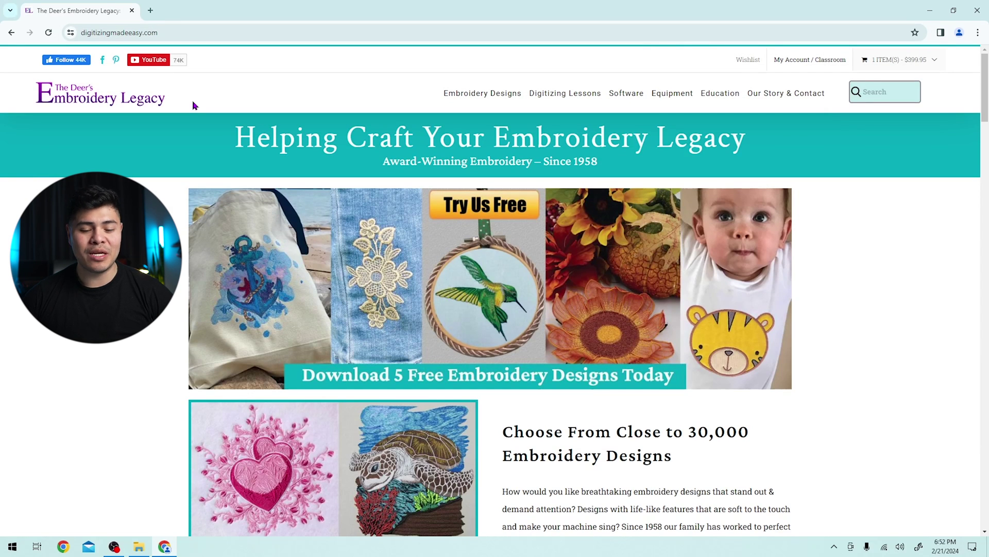
Browse the top navigation menus until the Software menu shows Design Doodler and Free Doodler Trial.
mouse_move(479, 99)
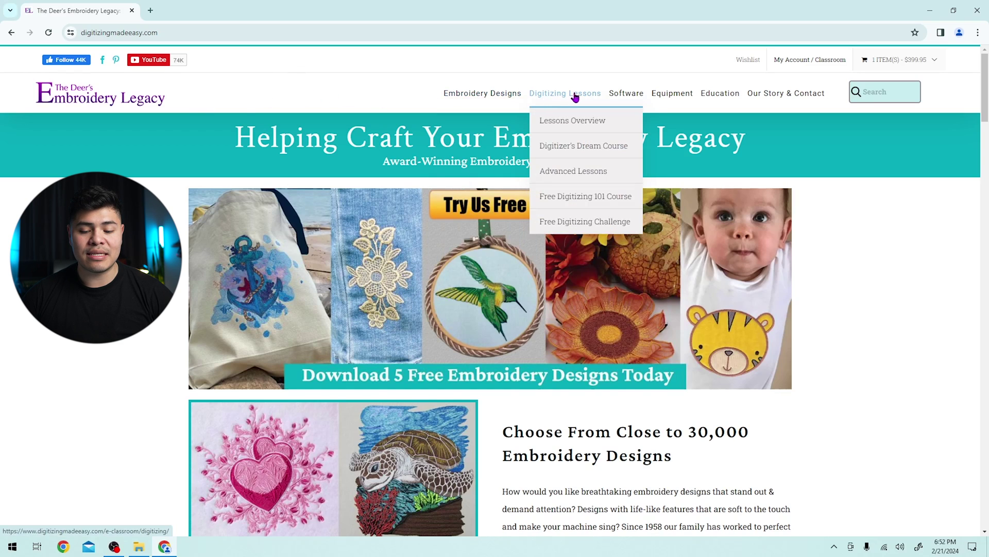
mouse_move(621, 98)
mouse_move(665, 97)
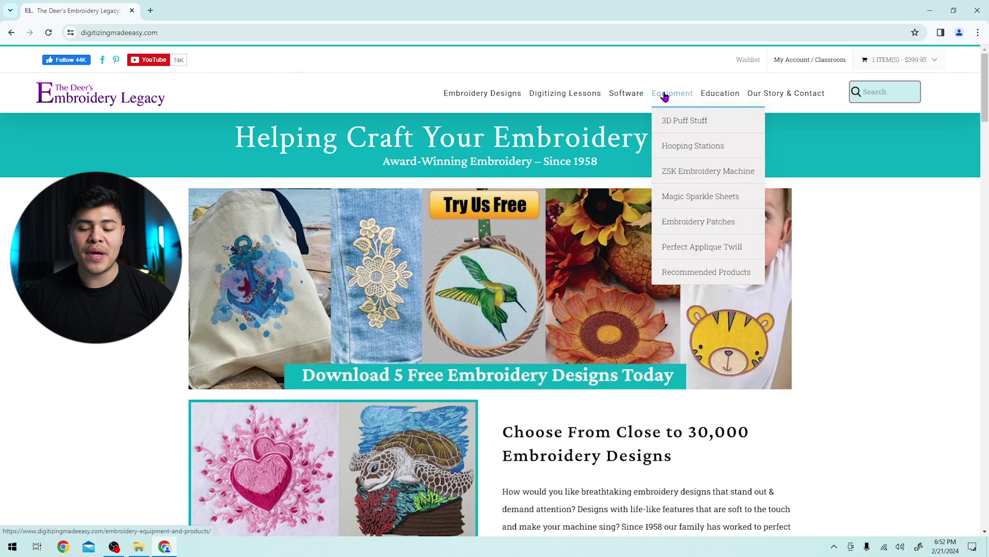
mouse_move(776, 96)
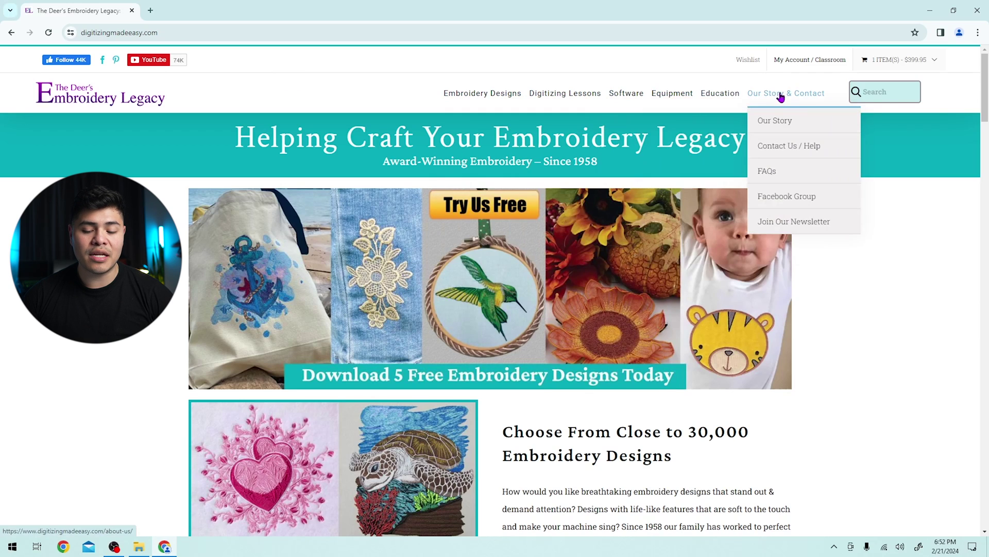
mouse_move(660, 119)
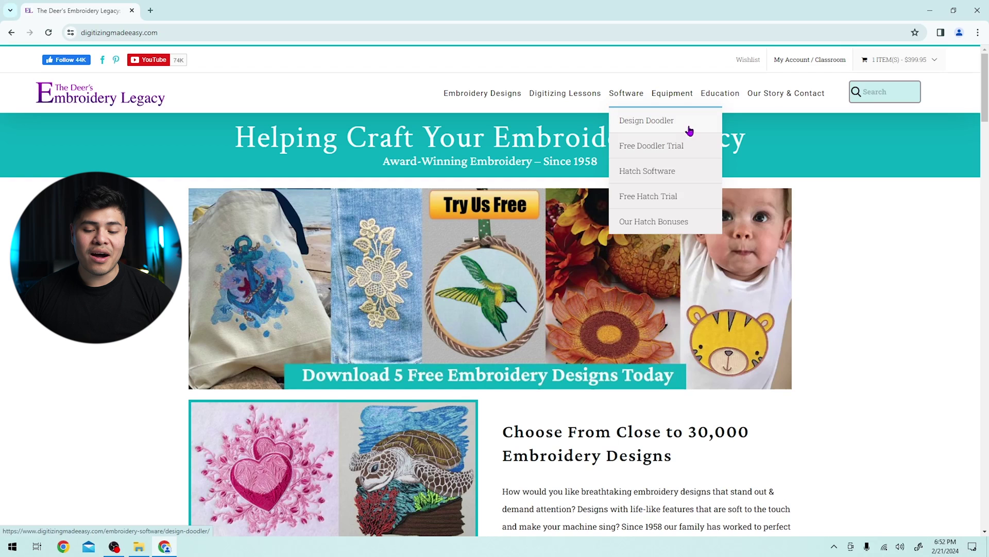
Open the Design Doodler page and start the $399.95 checkout, scrolling to the payment section.
click(691, 130)
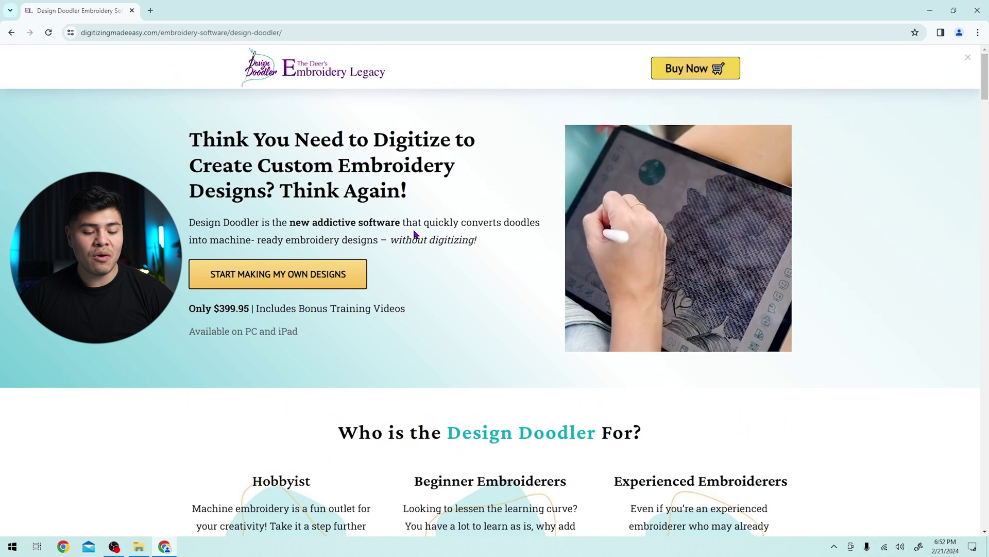
click(308, 275)
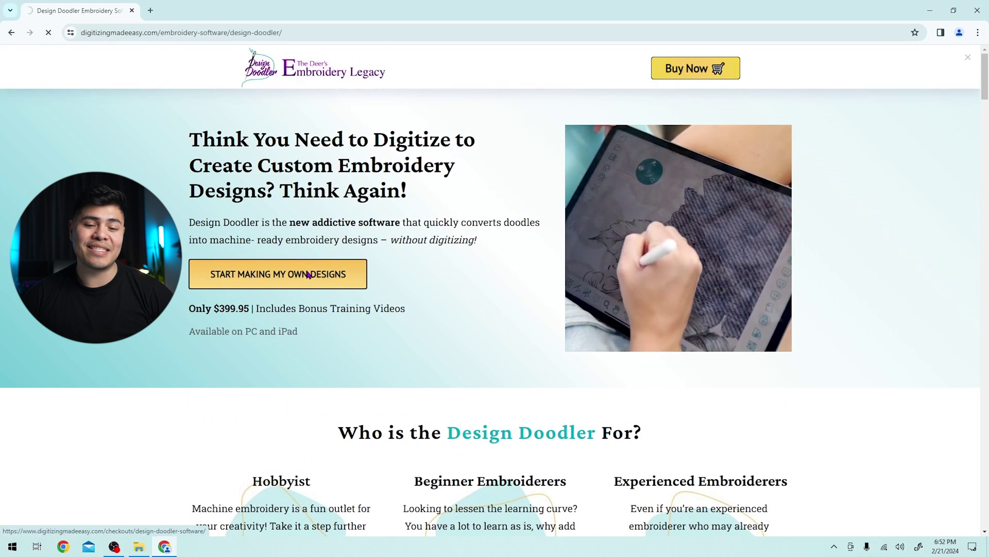
scroll(660, 270, down, 13)
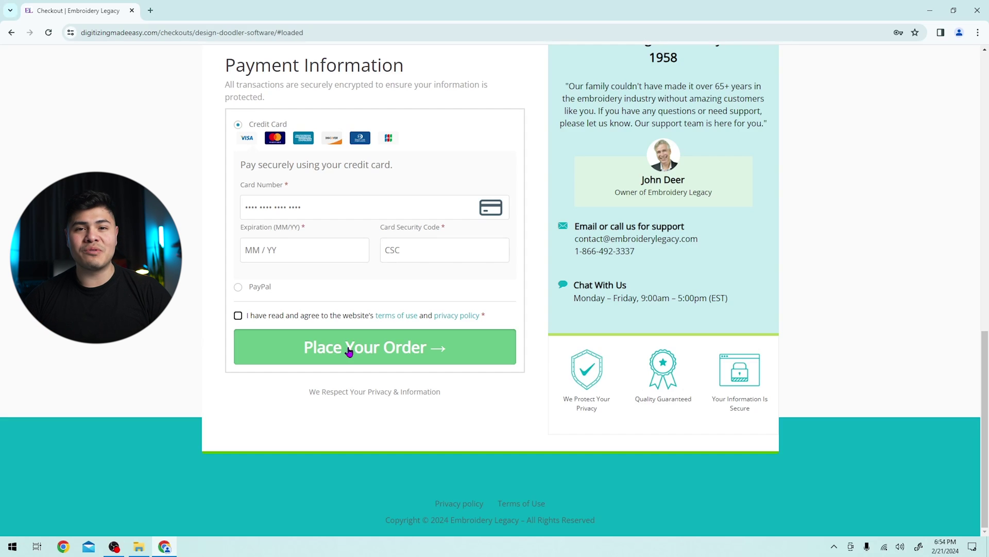
Try placing the order, then return to the digitizingmadeeasy.com home page.
click(349, 352)
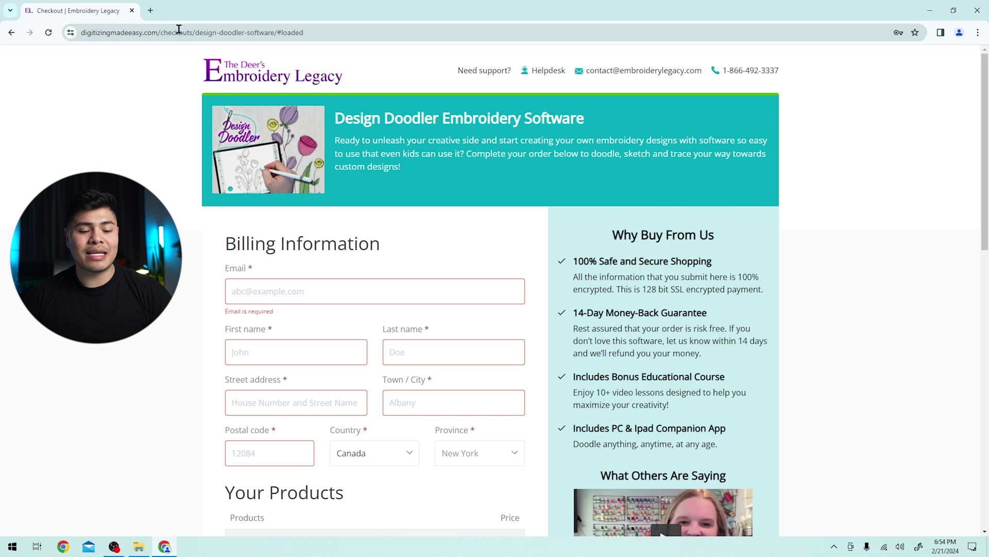
click(179, 31)
text(w)
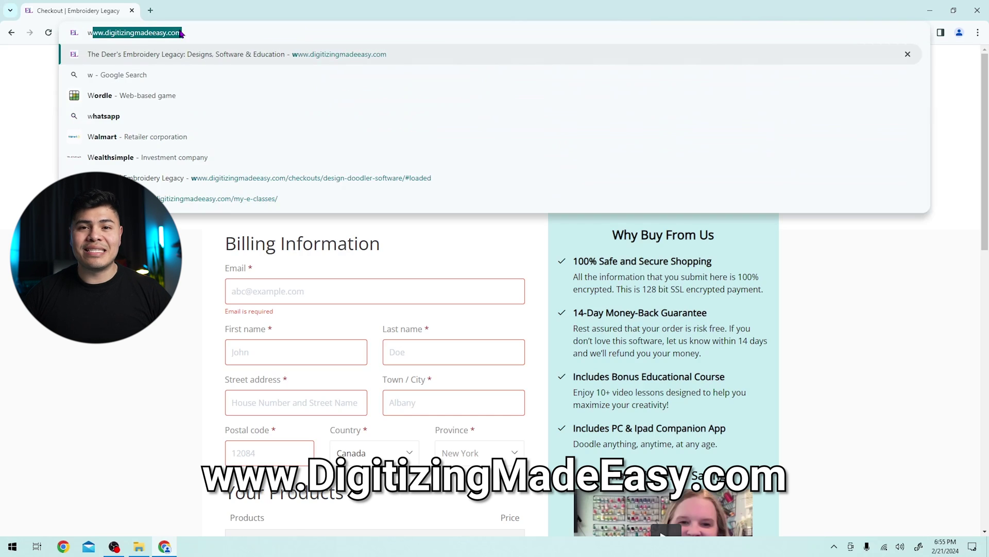
key(Return)
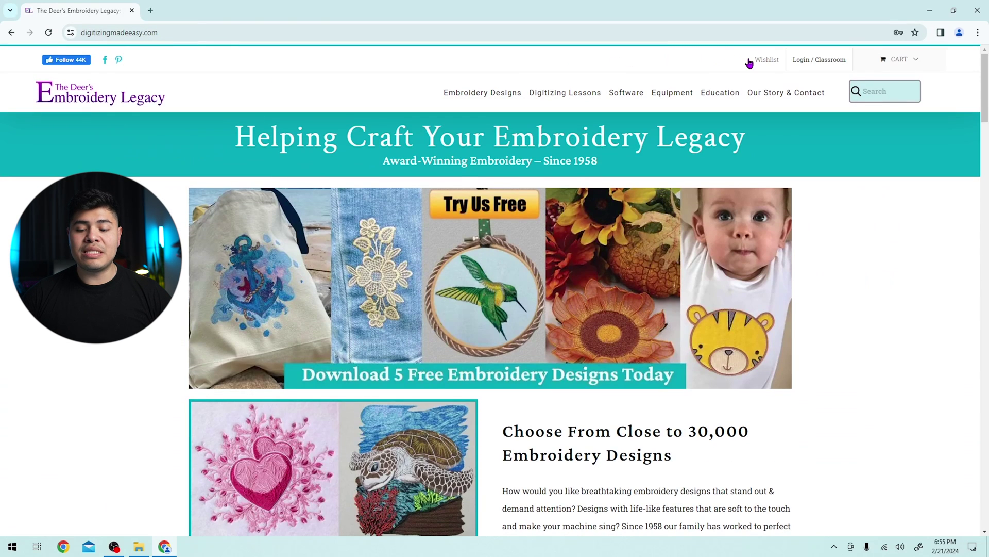
Log into the customer account from Login / Classroom with Remember Me ticked.
mouse_move(823, 63)
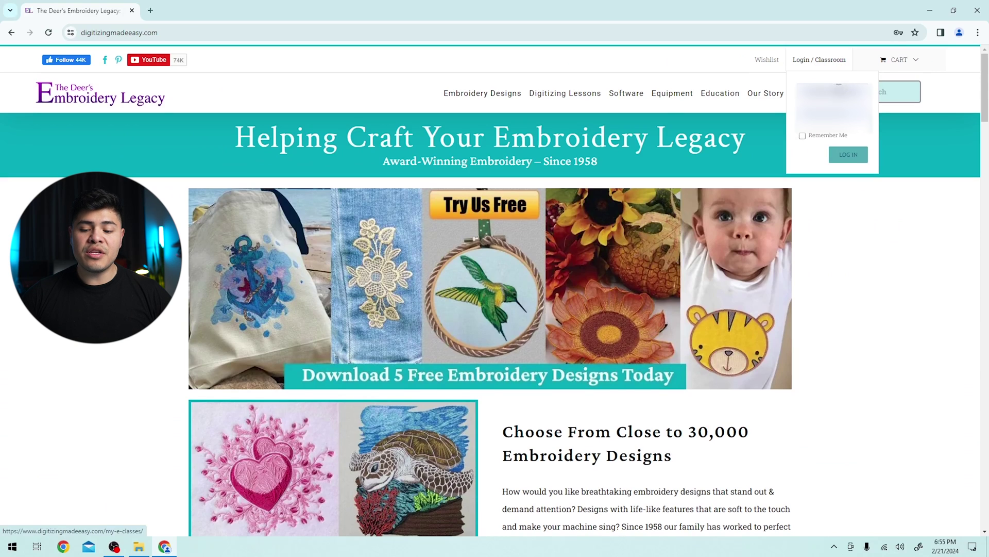
click(803, 136)
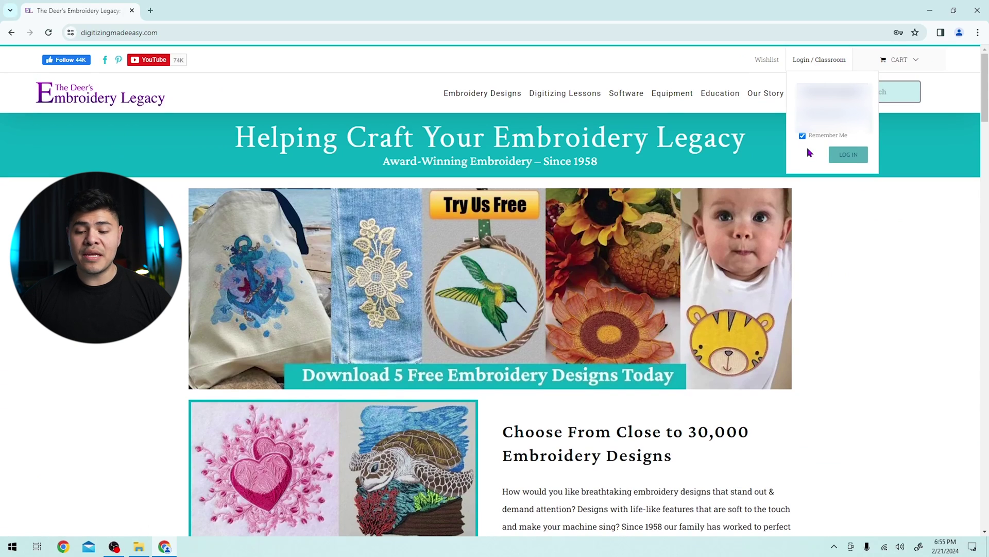
click(846, 162)
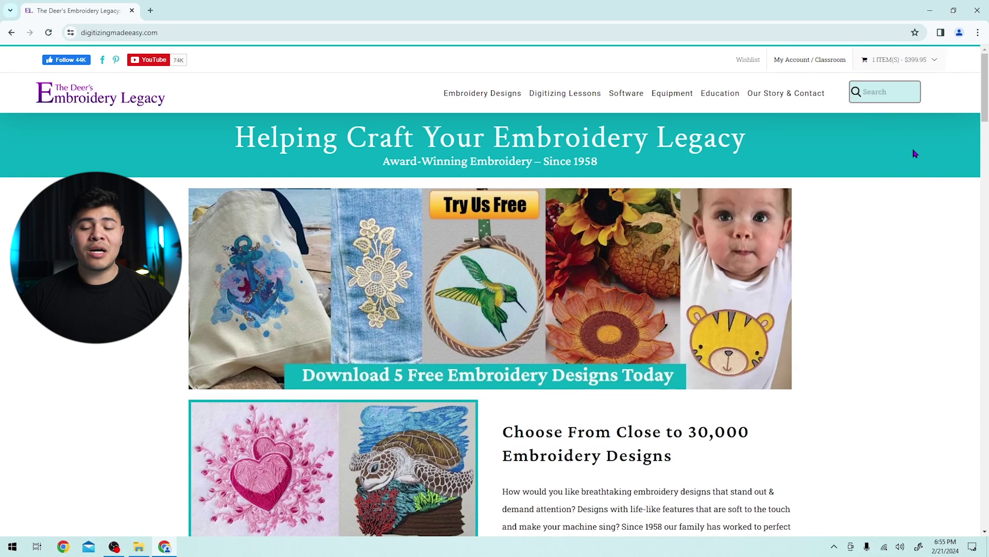
mouse_move(824, 62)
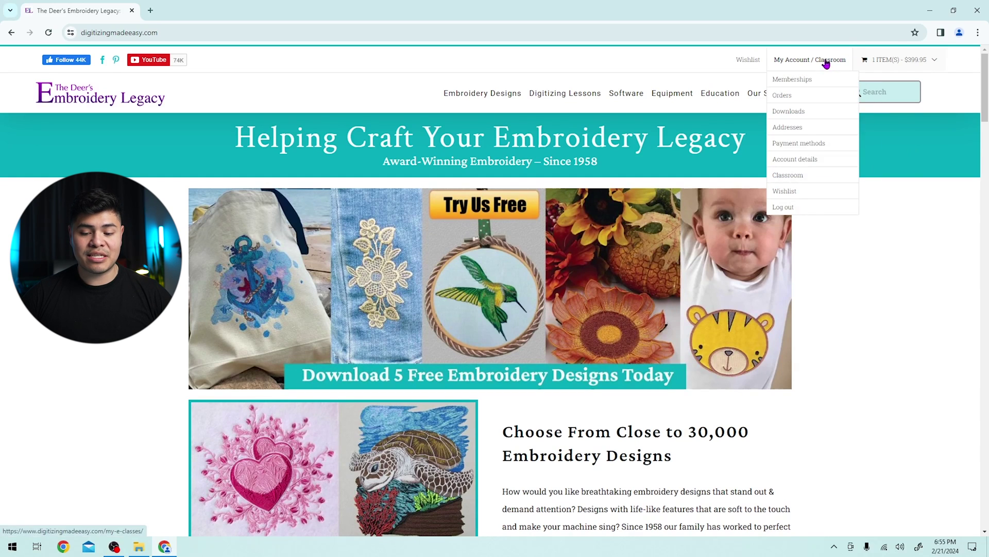
Open the completed order under My Account > Orders and download DesignDoodlerSetup2024.zip (158 MB).
click(783, 95)
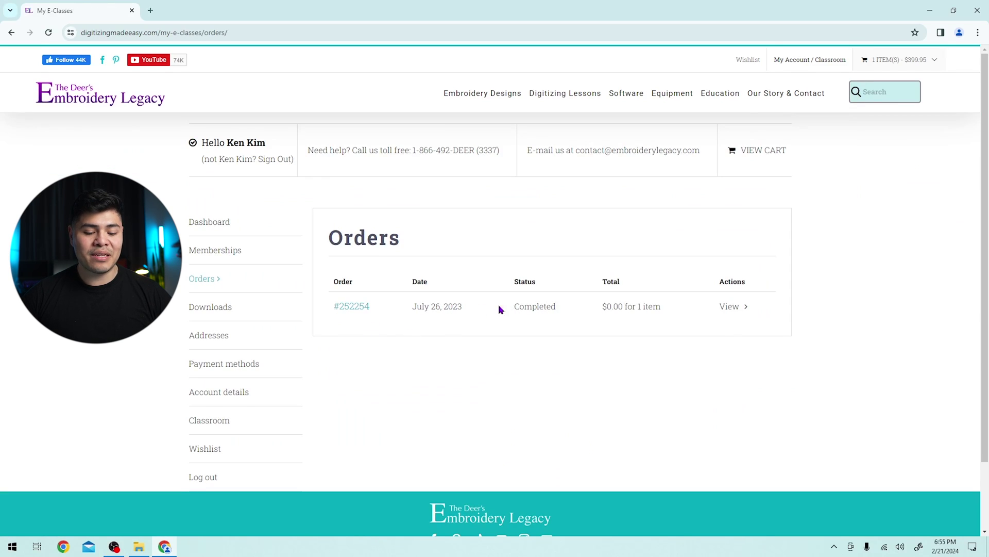
click(354, 309)
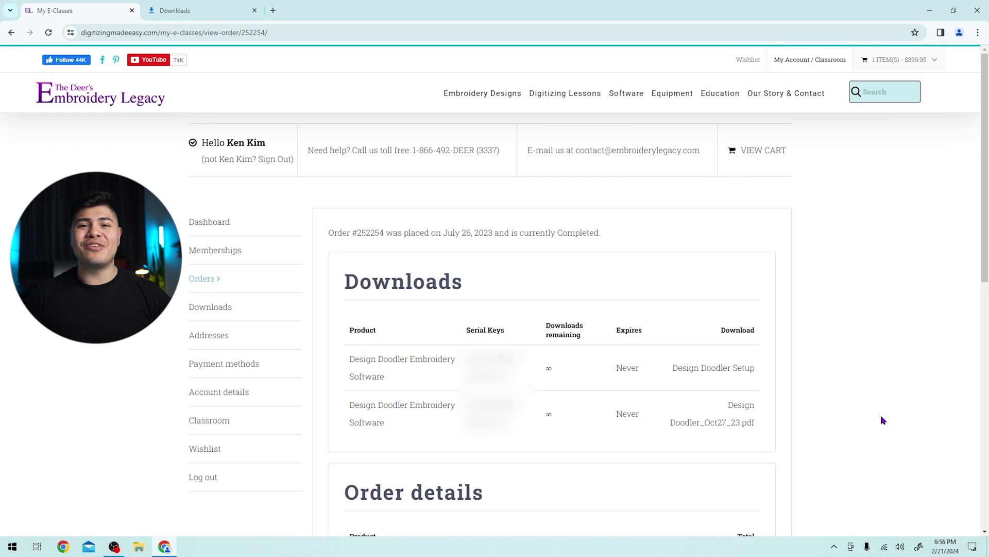
click(678, 371)
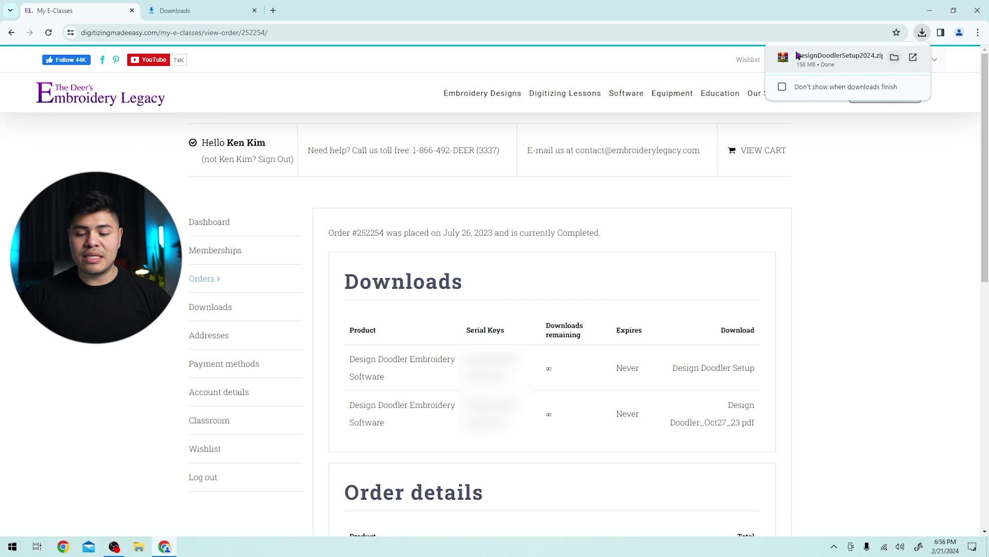
Locate the 161,850 KB DesignDoodlerSetup2024 zip in Downloads, reached through Start > Documents.
click(896, 57)
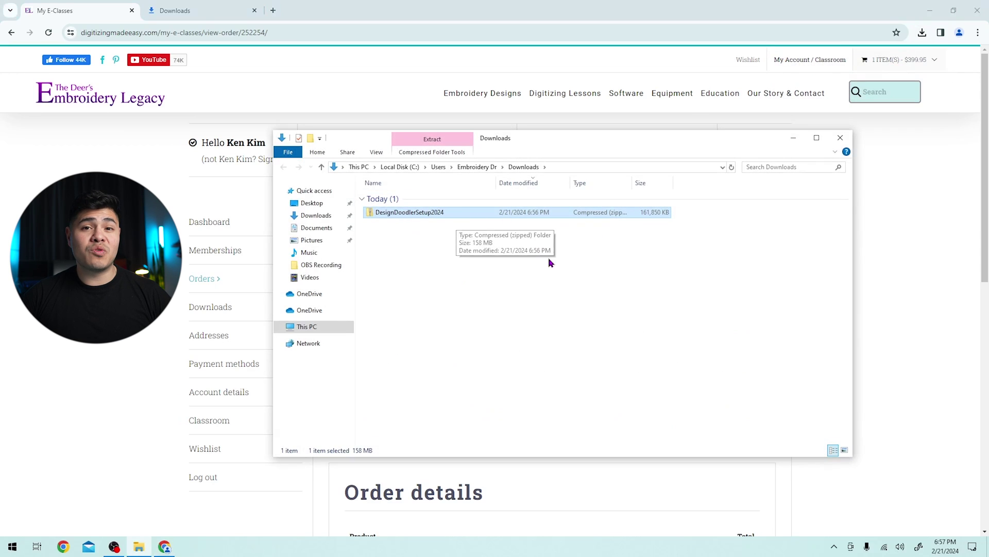
click(841, 137)
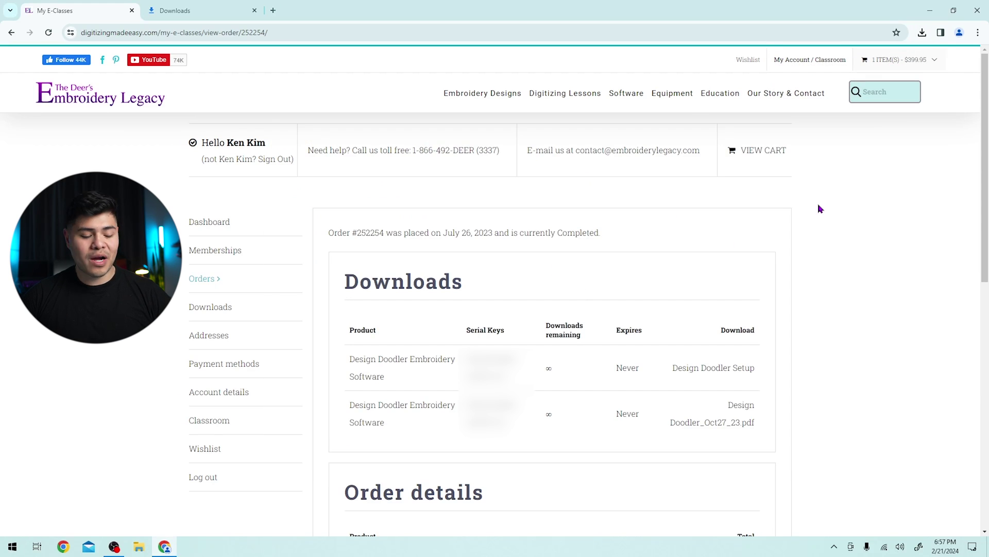
click(10, 549)
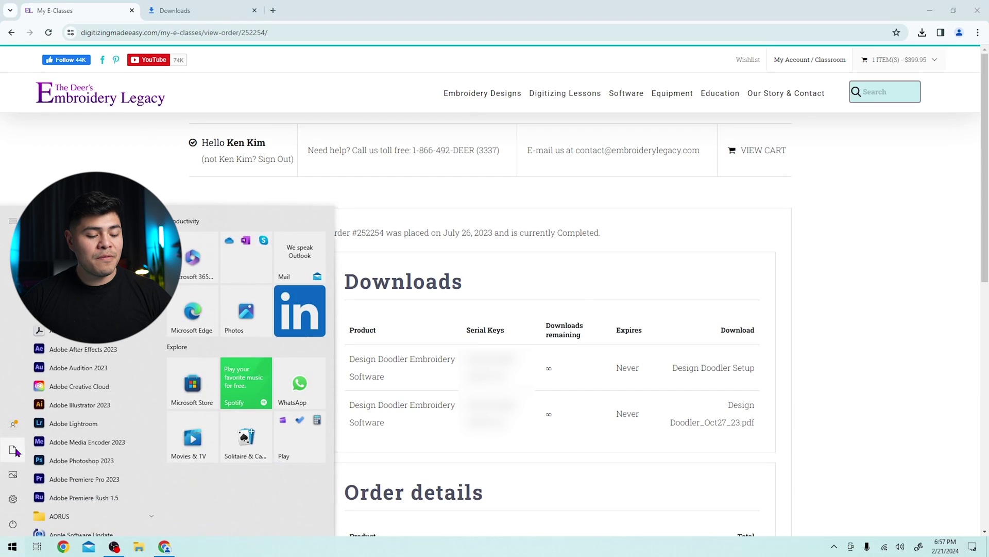
mouse_move(17, 451)
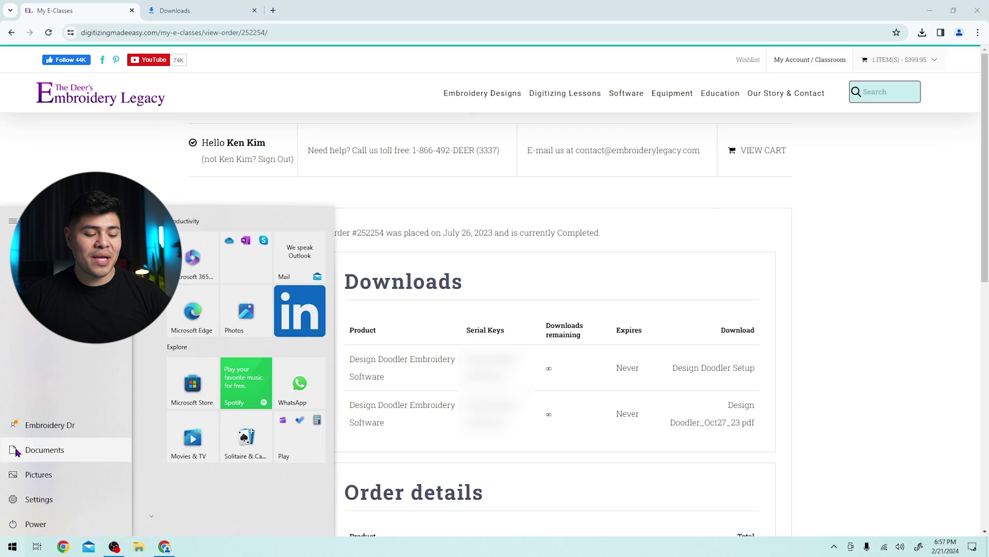
click(61, 452)
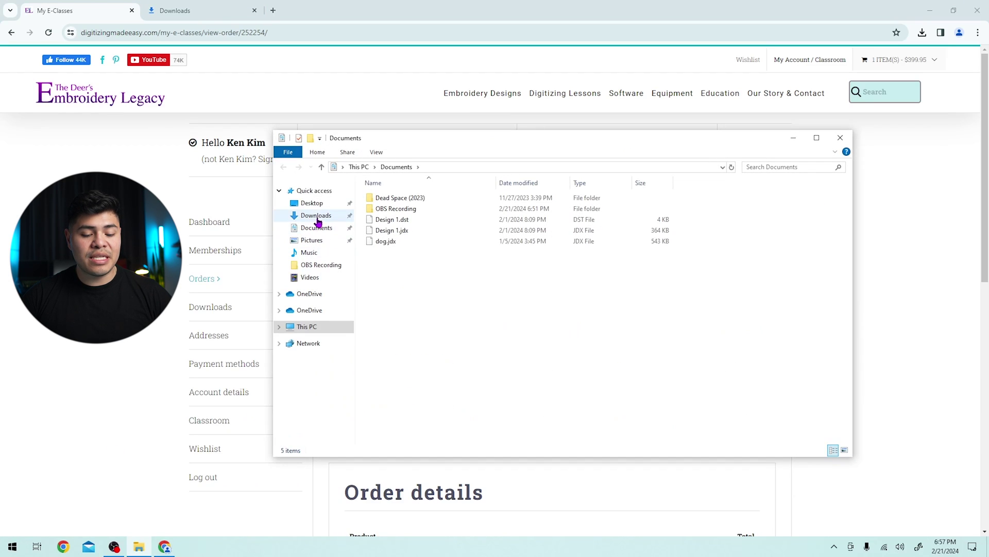
click(317, 220)
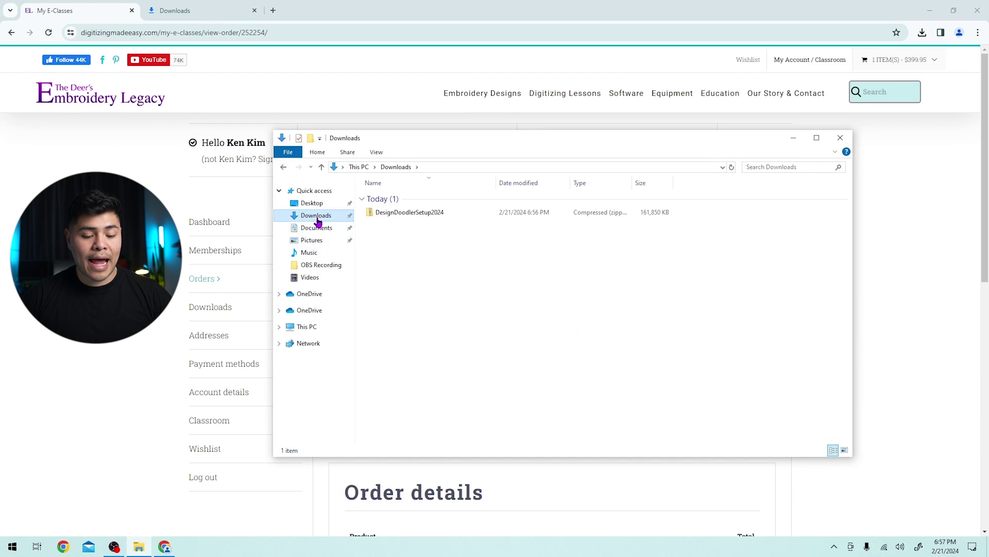
click(280, 327)
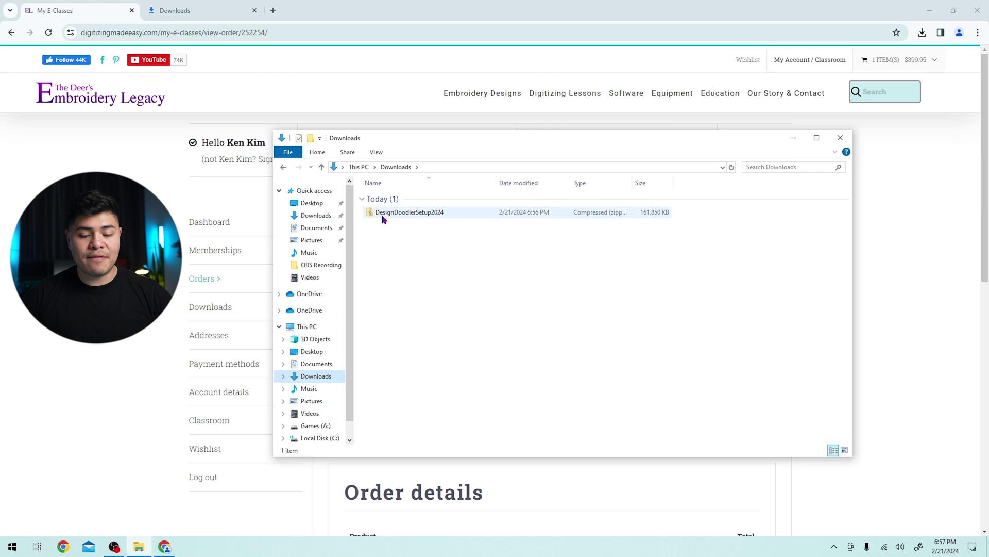
Run the DesignDoodlerSetup2024 installer straight from inside the zip, confirming Run at the warning.
double_click(417, 215)
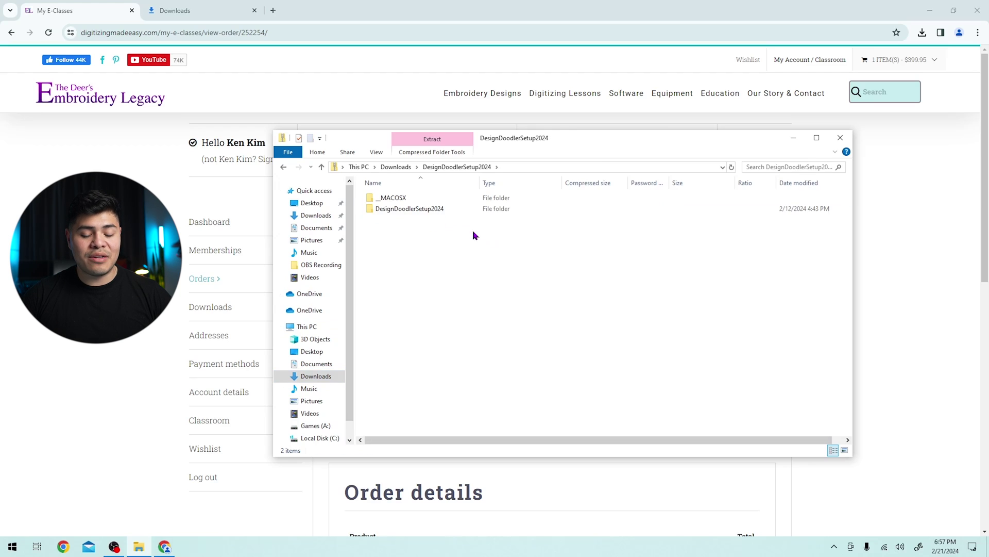
double_click(403, 211)
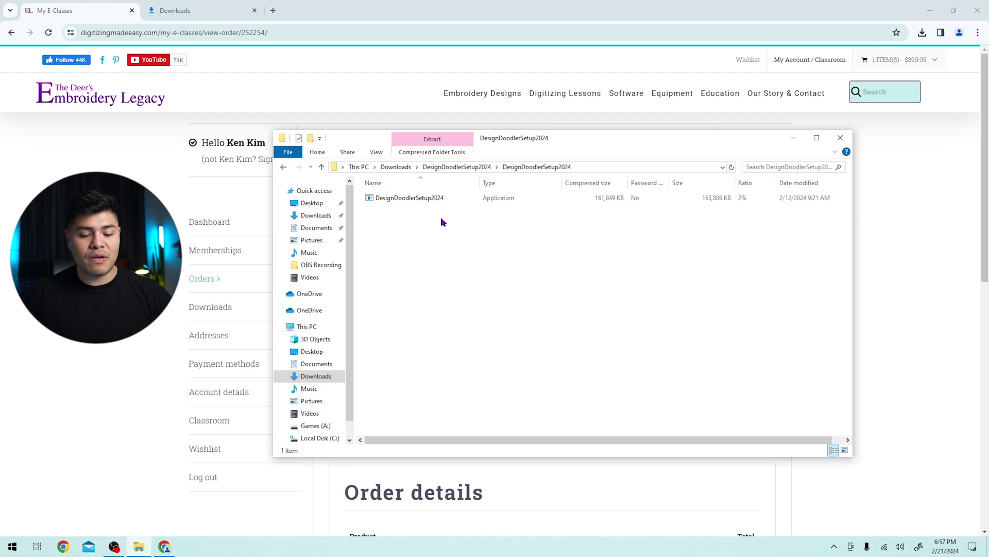
double_click(415, 199)
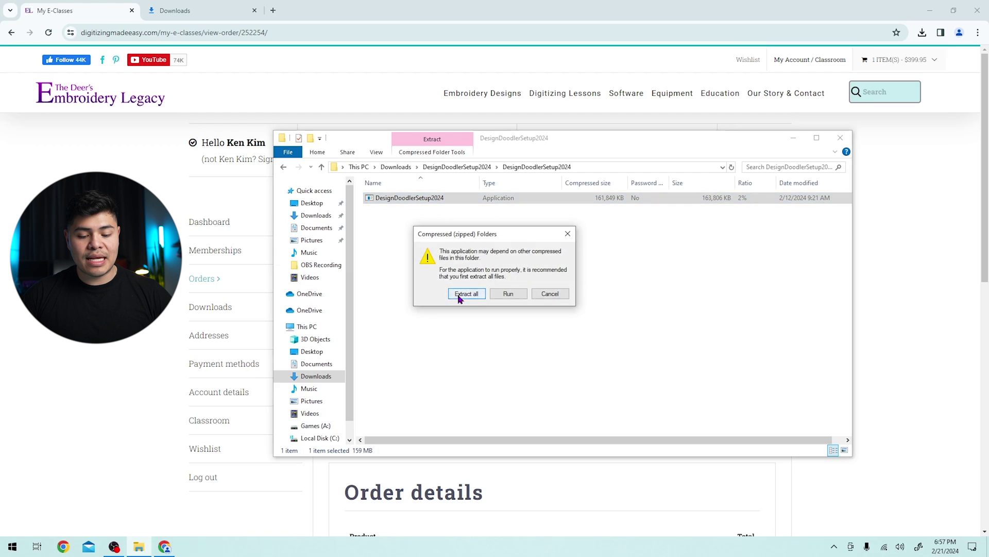
click(503, 297)
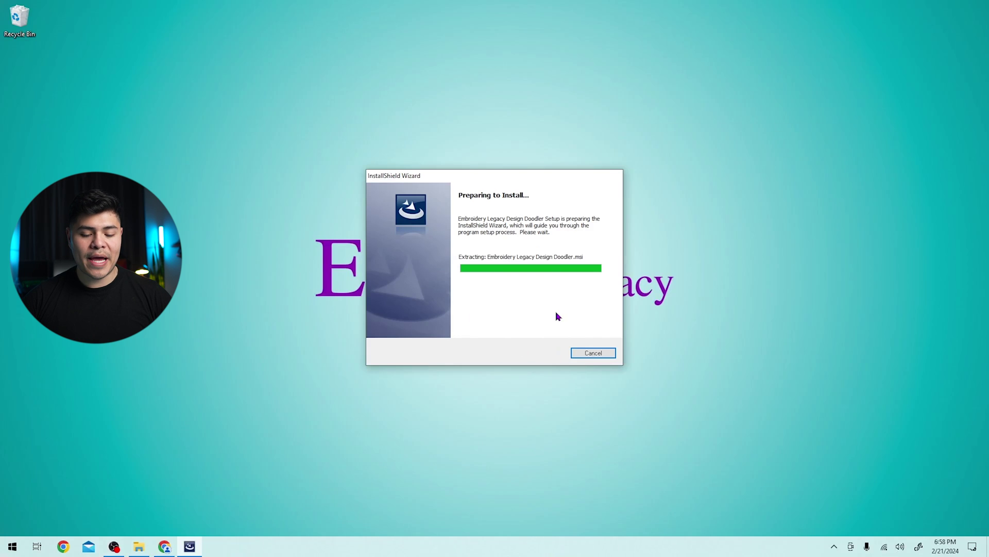
Move past the welcome page, read through and accept the licence agreement.
click(546, 354)
scroll(533, 261, down, 2)
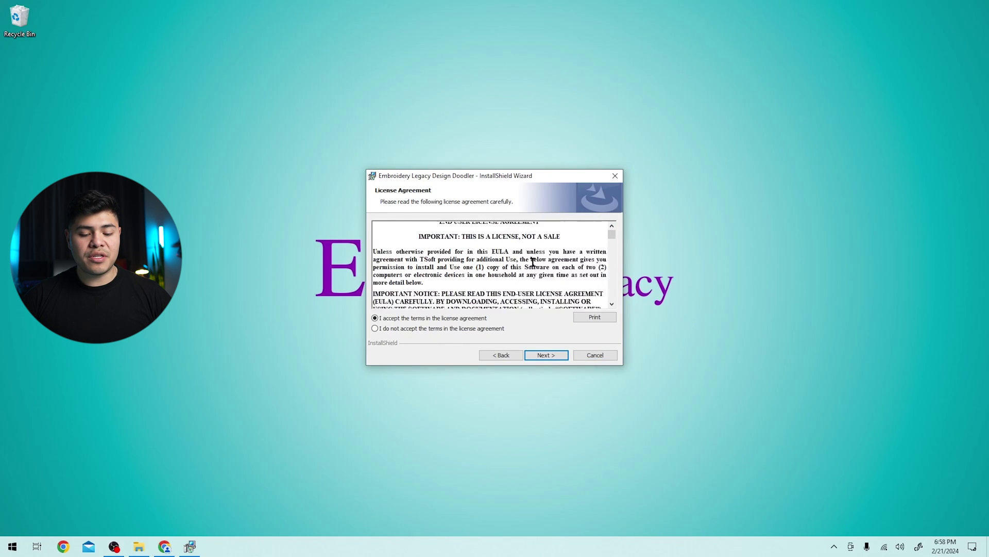
scroll(533, 262, up, 2)
scroll(534, 263, down, 10)
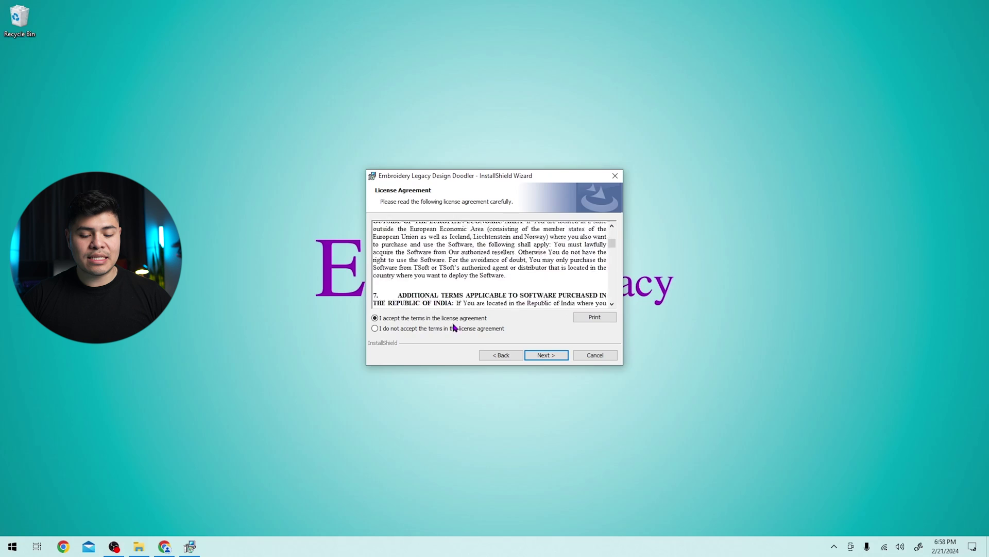
scroll(454, 327, down, 5)
click(535, 354)
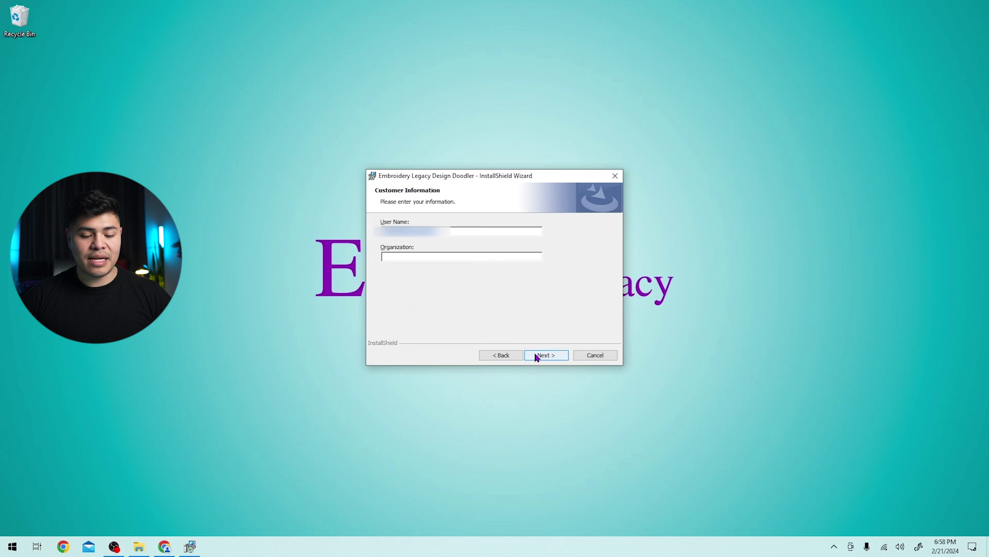
Enter the user name with organization Embroidery Legacy and install using the Complete setup type.
text(Ken)
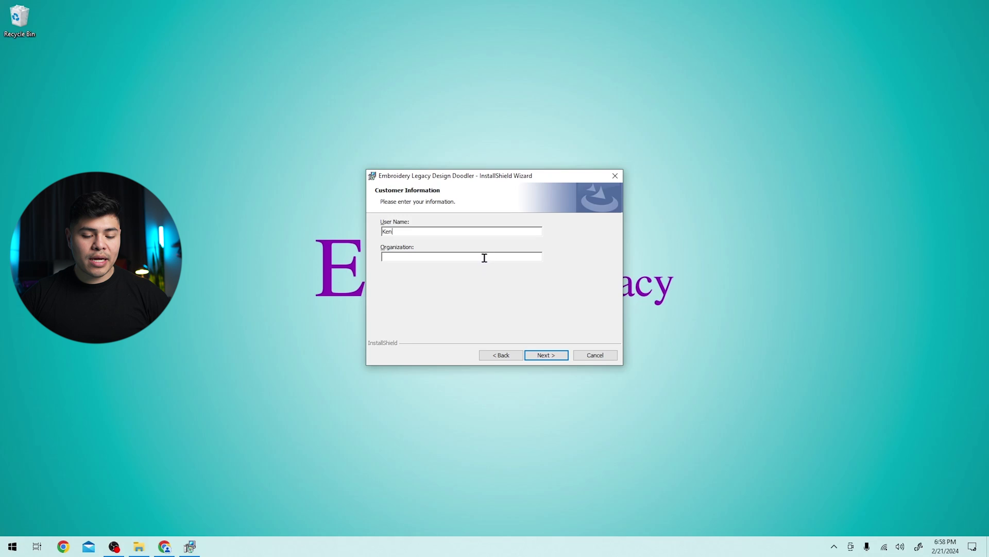
text(Embroidery Legacy)
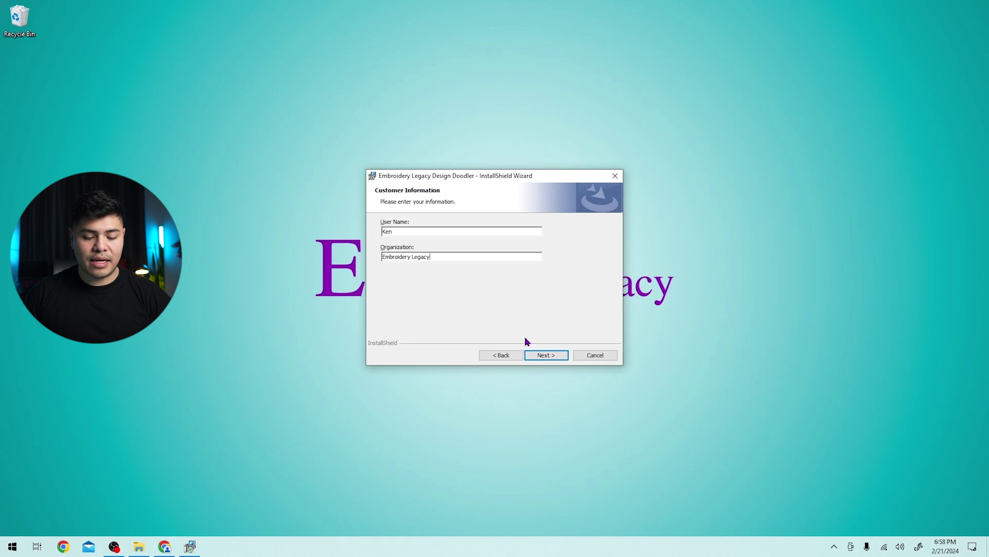
click(549, 354)
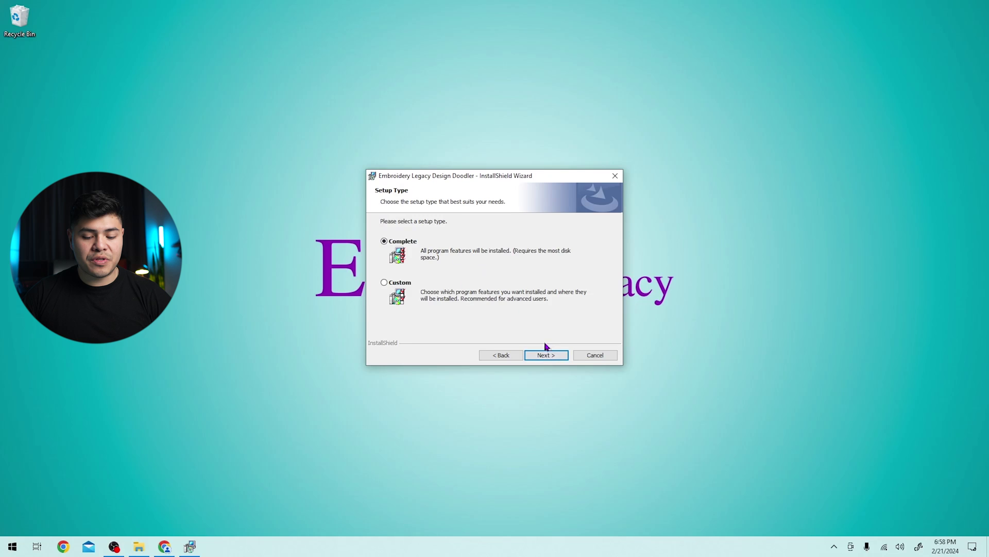
click(546, 358)
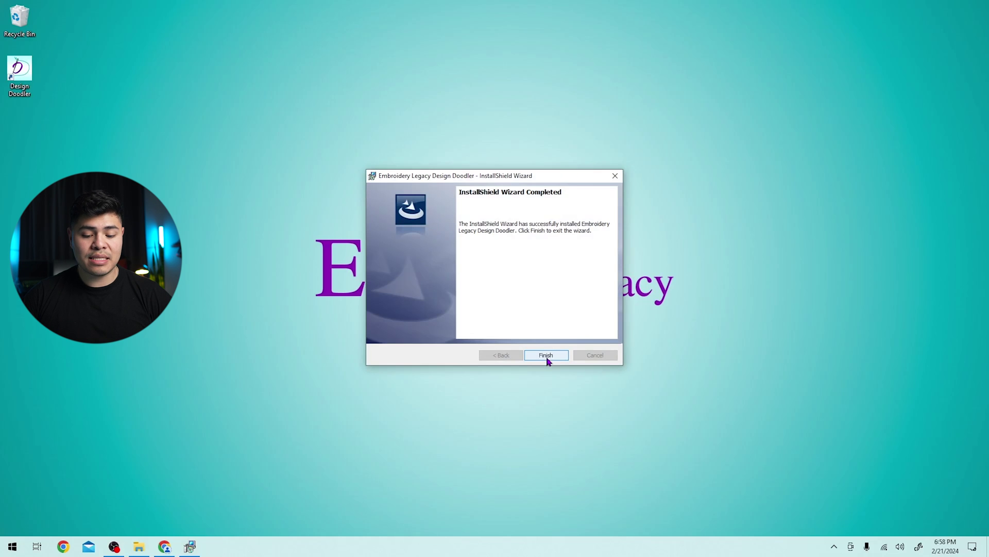
Finish the installer, start Design Doodler from its desktop icon and choose Activate Full Software.
click(546, 357)
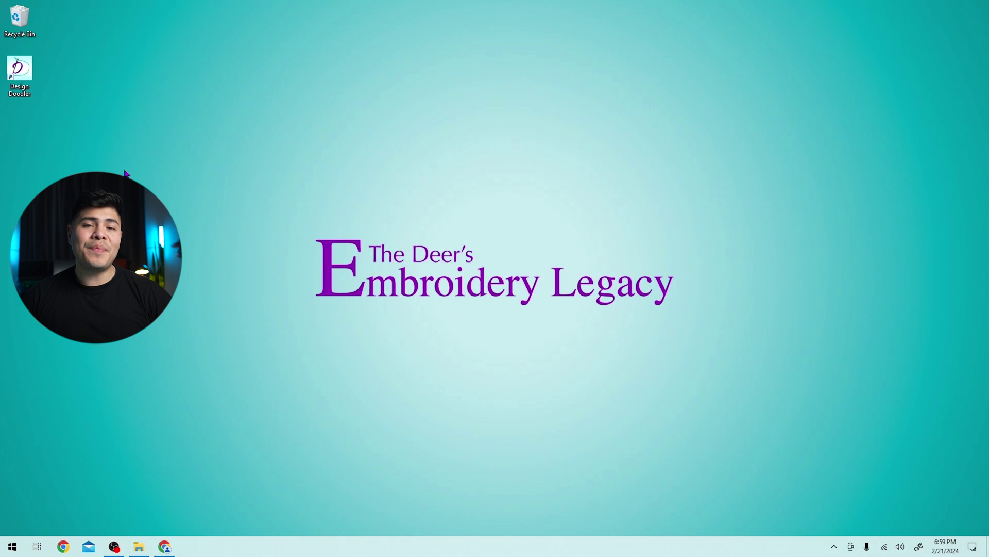
double_click(20, 70)
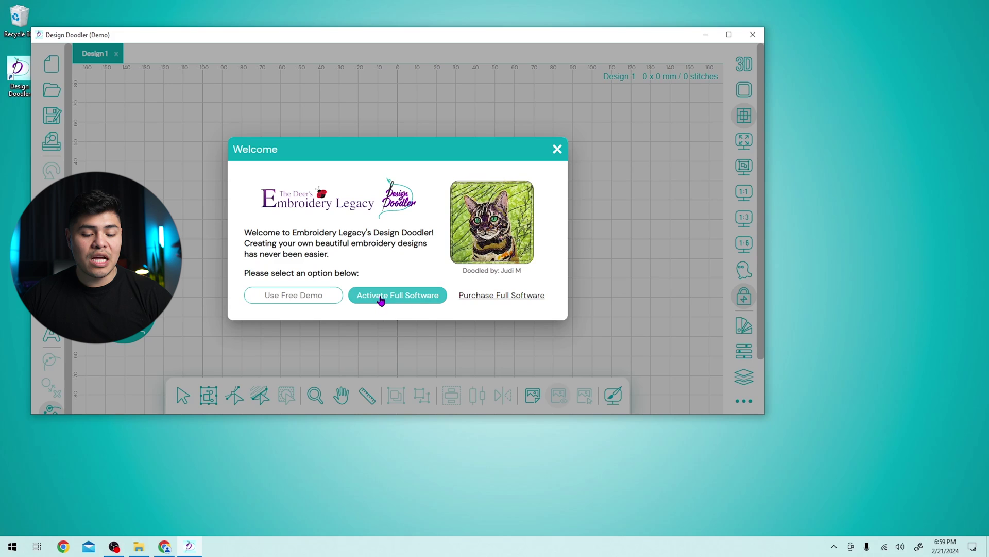
click(396, 299)
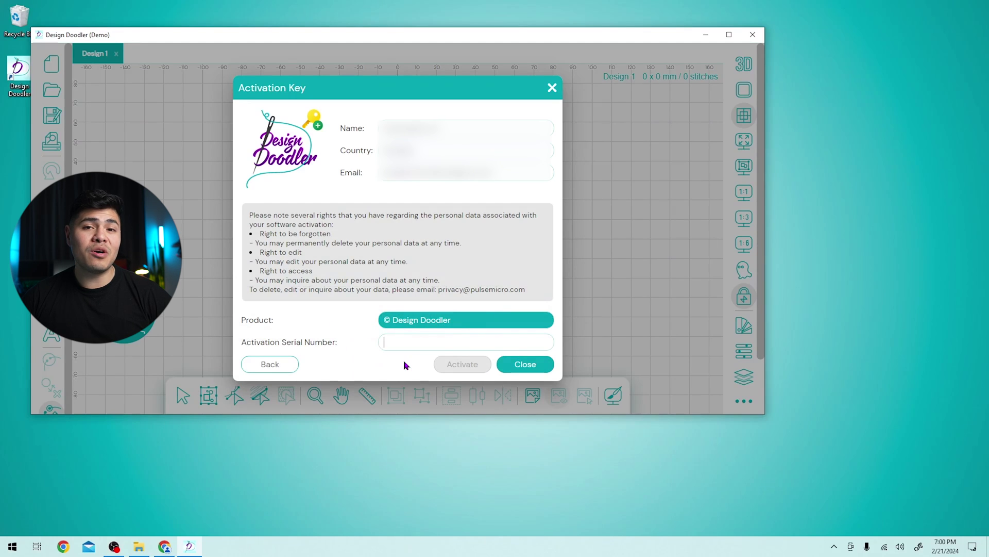
Copy the serial key from the order's first product row and return to Design Doodler's activation dialog.
click(166, 545)
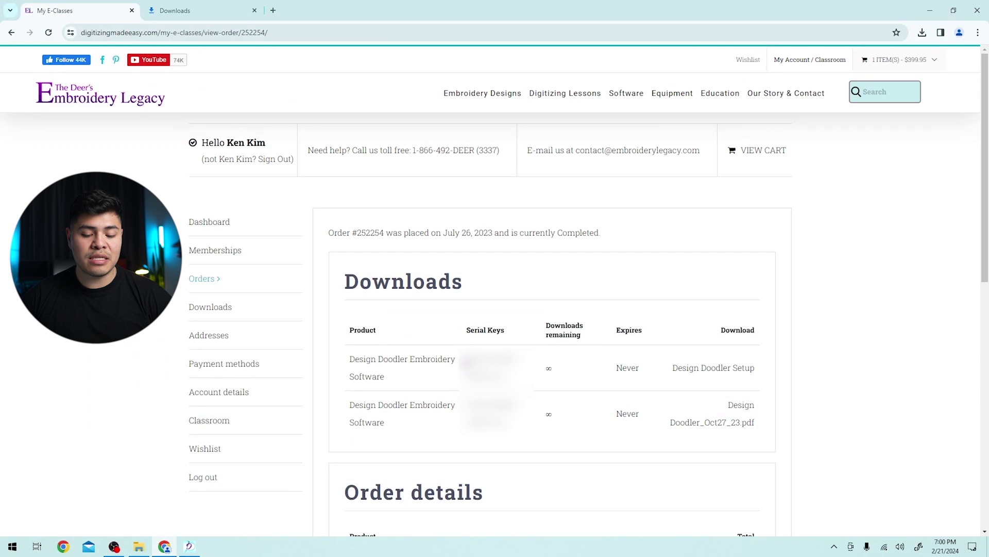
drag(464, 356, 518, 382)
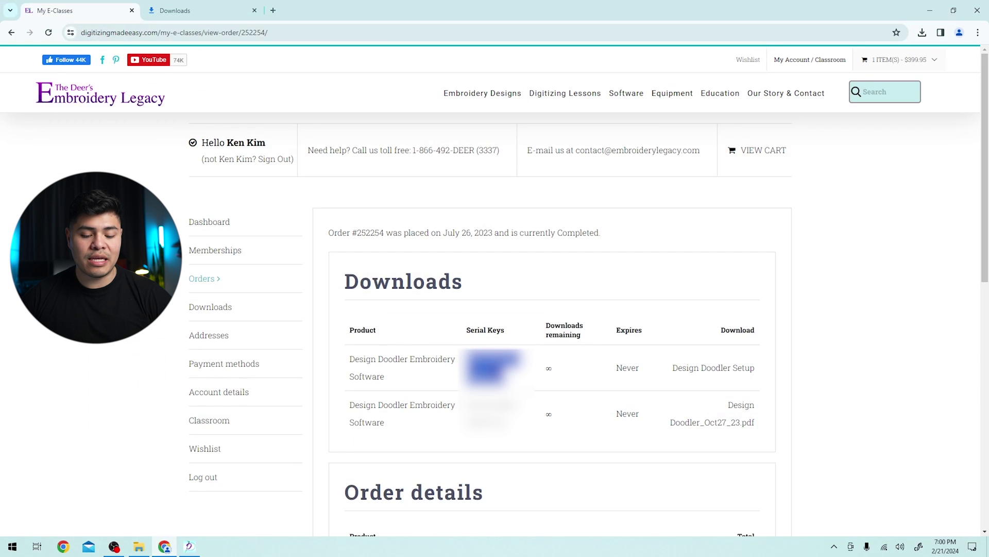
right_click(489, 362)
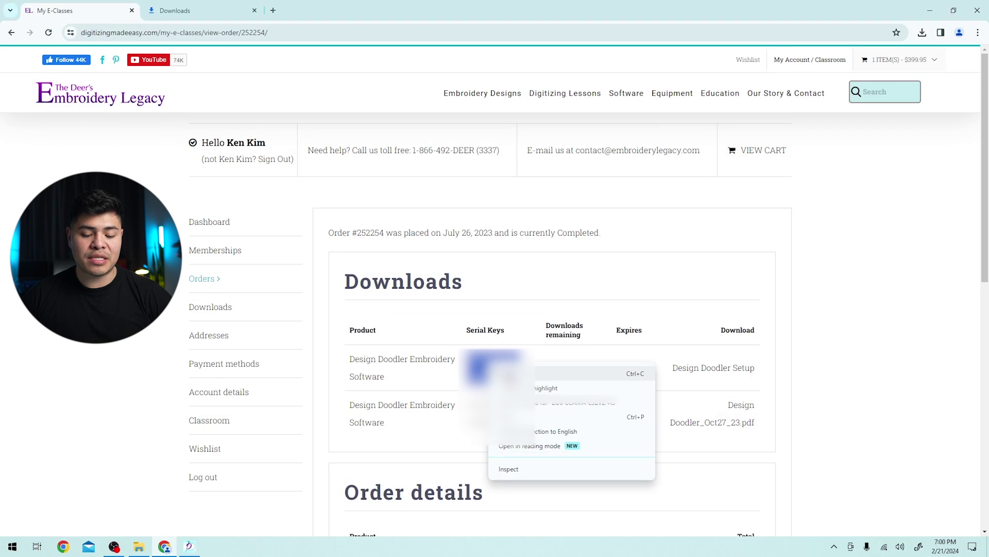
click(515, 373)
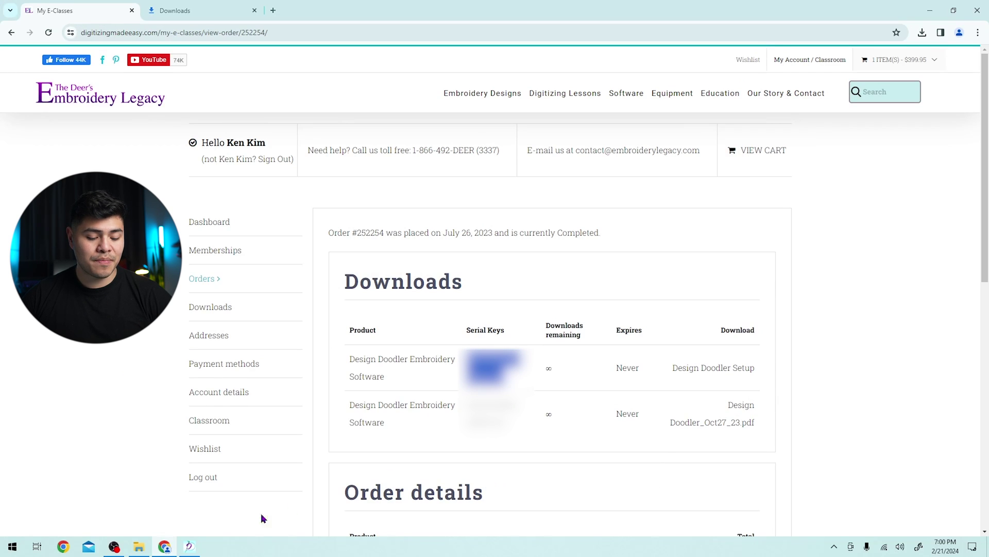
click(189, 546)
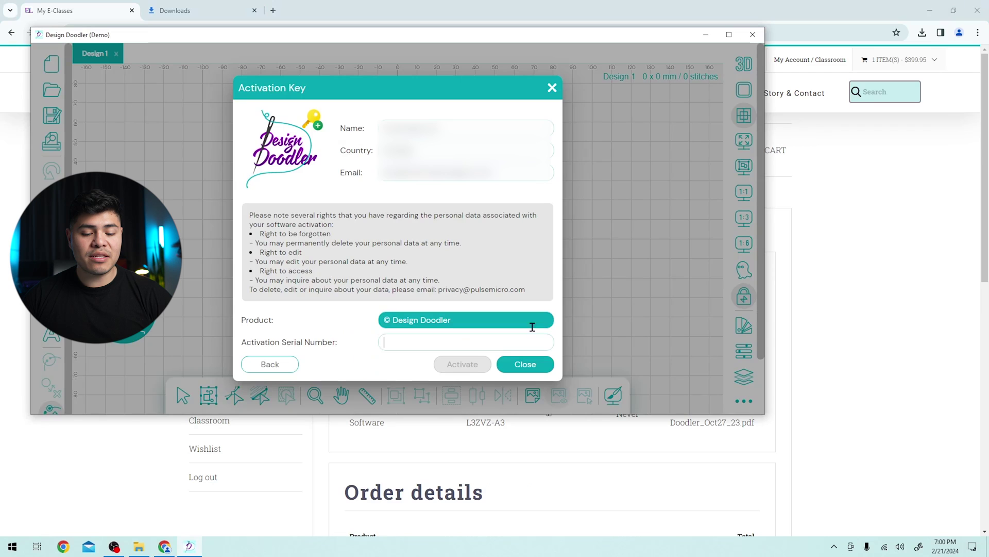
Paste the copied serial key into the Activation Serial Number field and activate the full version.
click(728, 35)
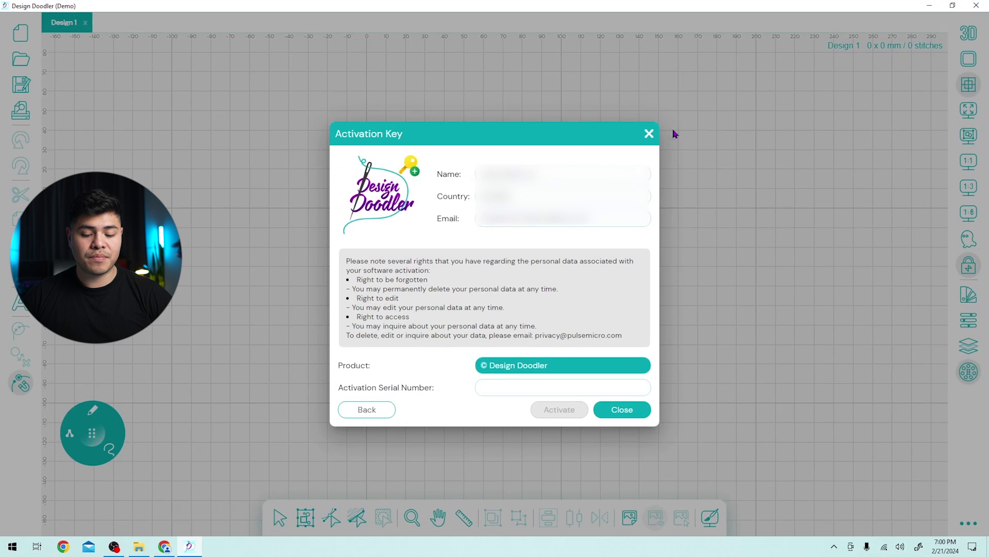
right_click(493, 389)
click(532, 444)
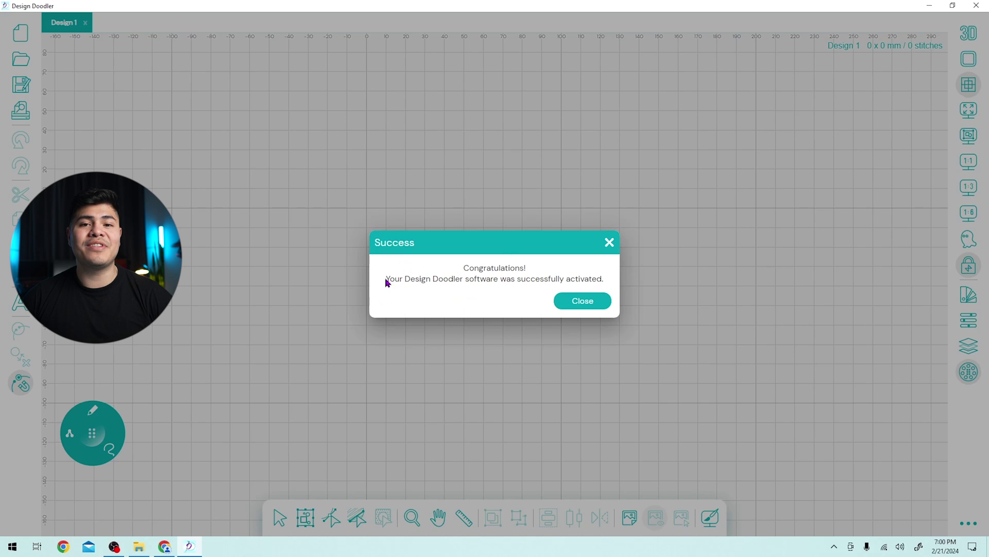
click(578, 302)
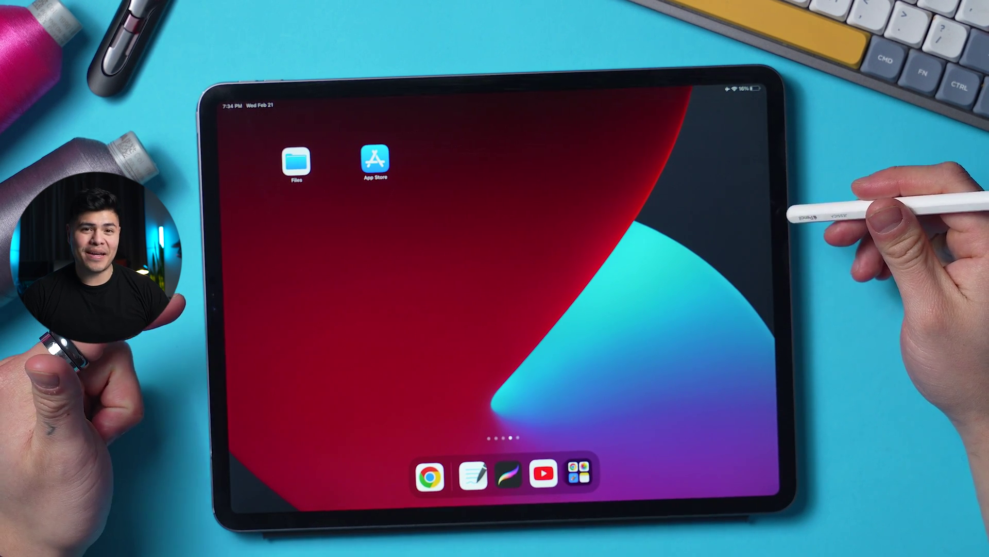
Search the App Store for 'embroidery design doodler' using the 'design doodl' suggestion.
click(376, 159)
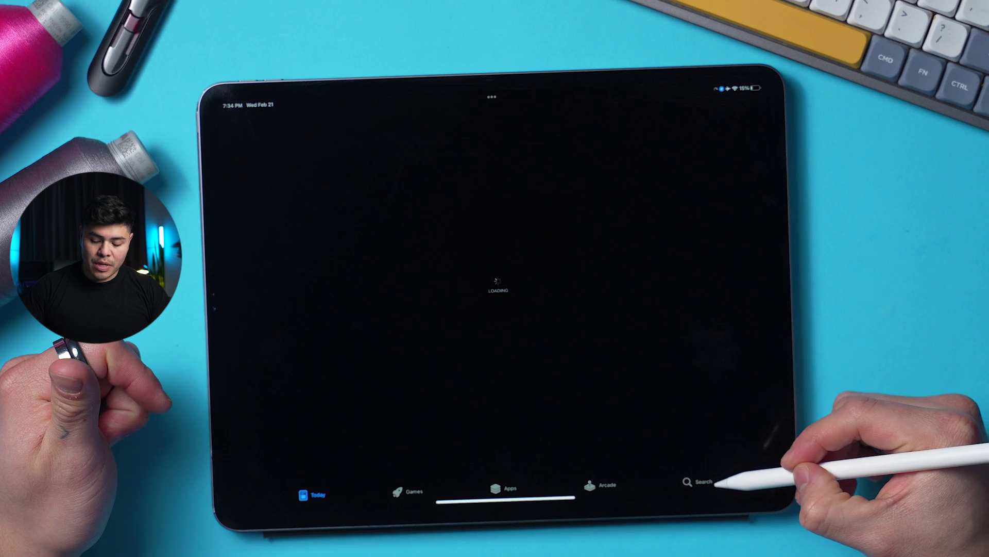
click(696, 481)
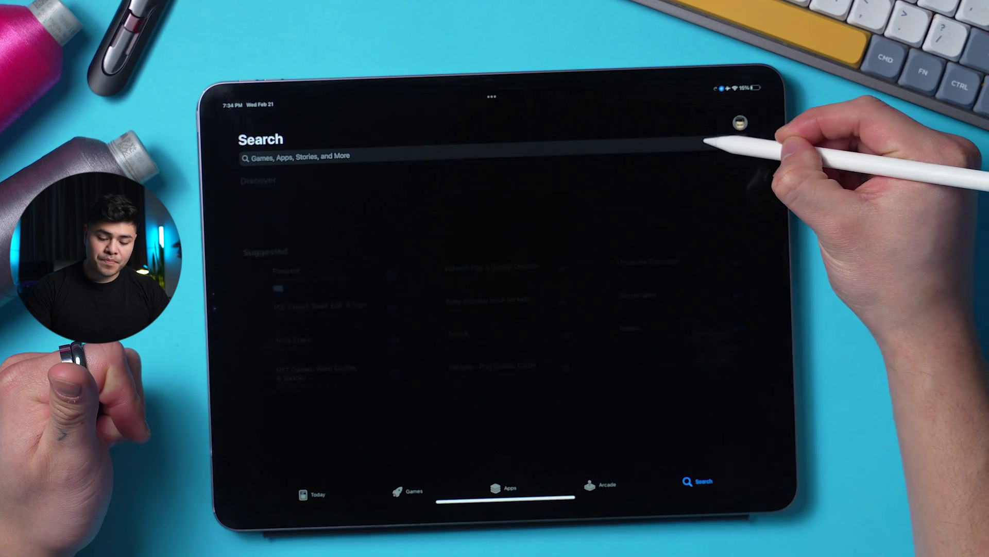
click(703, 155)
text(des)
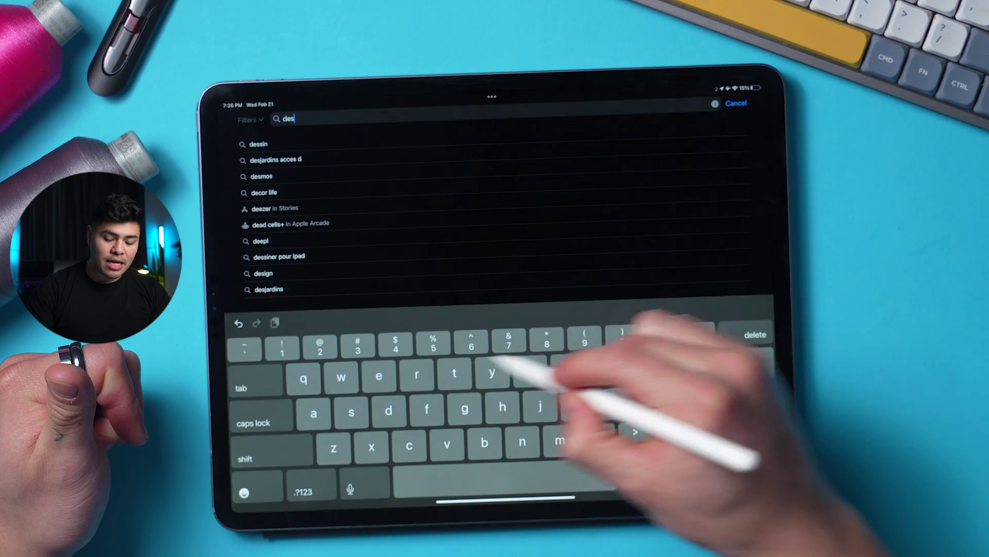
text(ign d)
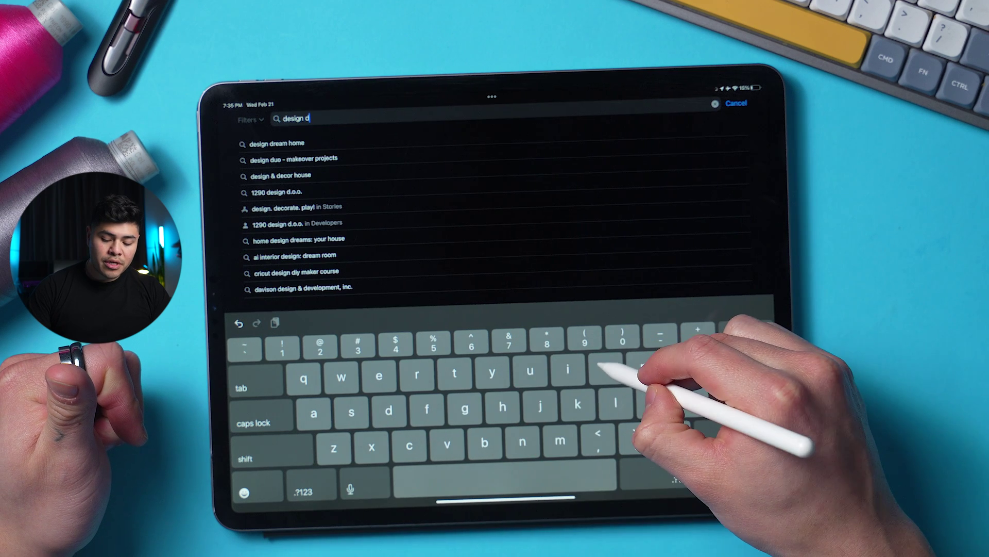
text(oodl)
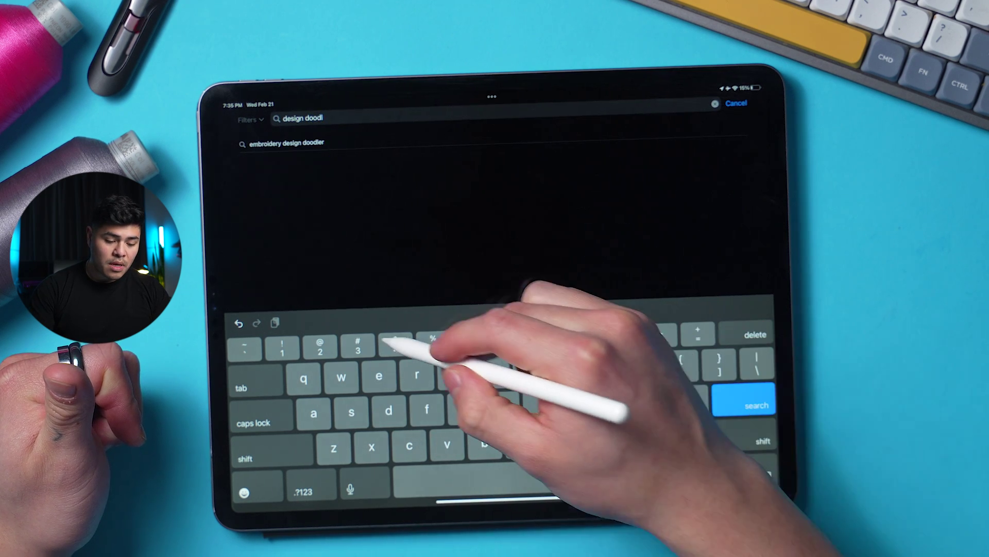
click(314, 142)
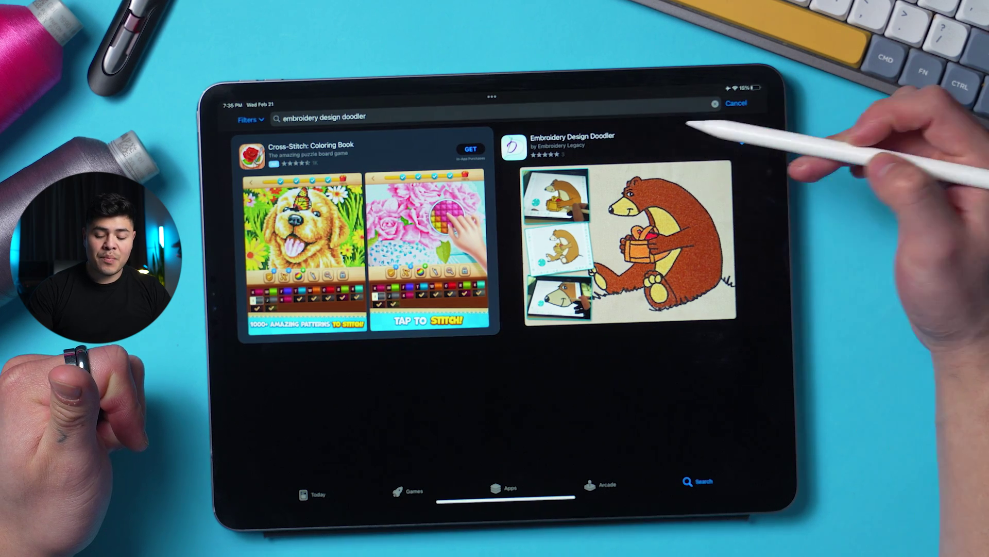
Download Embroidery Design Doodler by Embroidery Legacy from its product page and launch it.
click(675, 139)
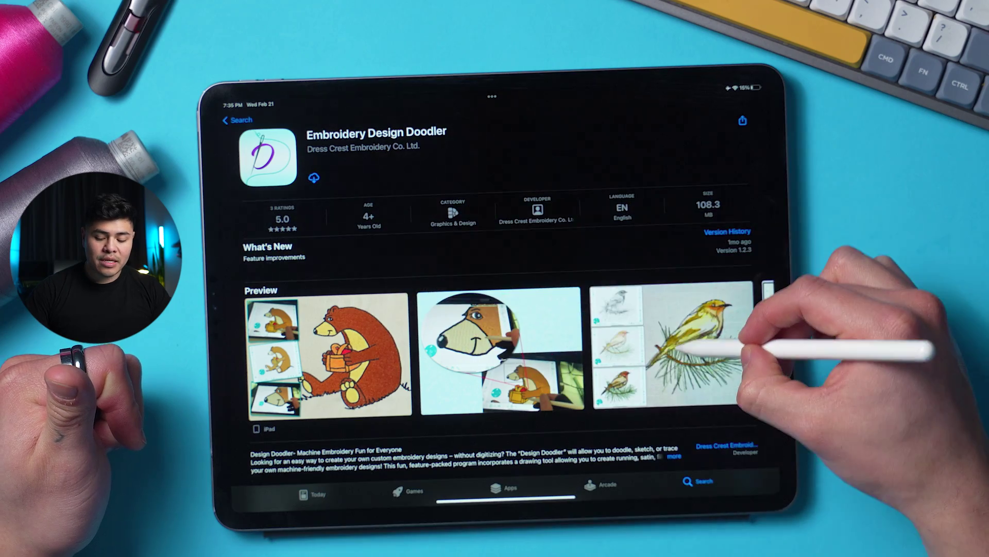
mouse_move(675, 351)
mouse_down()
mouse_move(662, 293)
mouse_move(486, 342)
mouse_up()
mouse_move(512, 376)
mouse_down()
mouse_move(515, 234)
mouse_move(541, 420)
mouse_up()
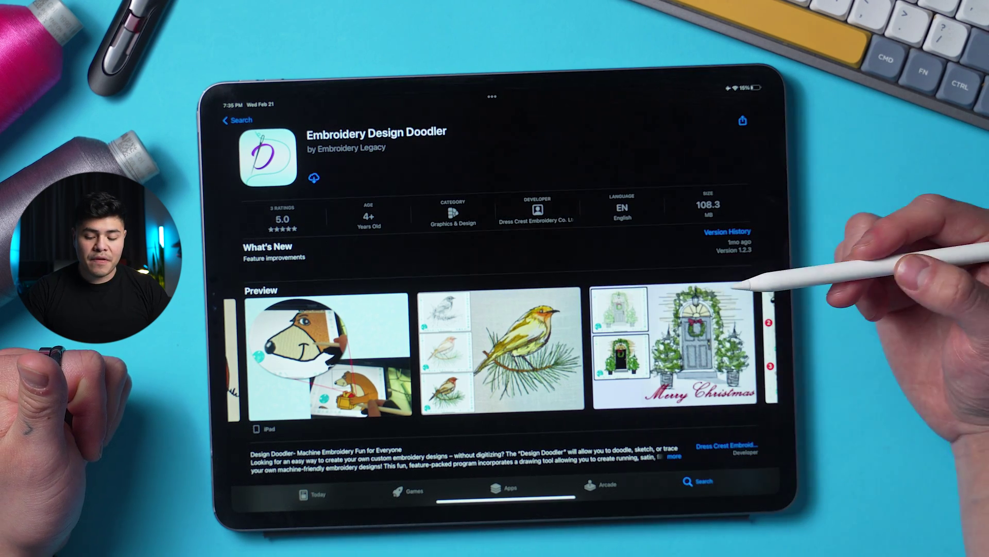
click(314, 178)
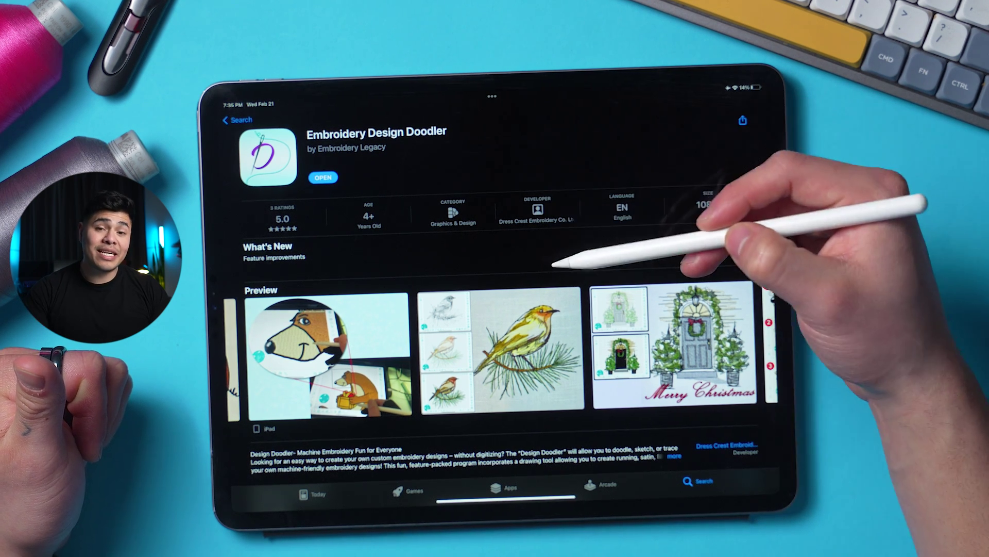
click(323, 177)
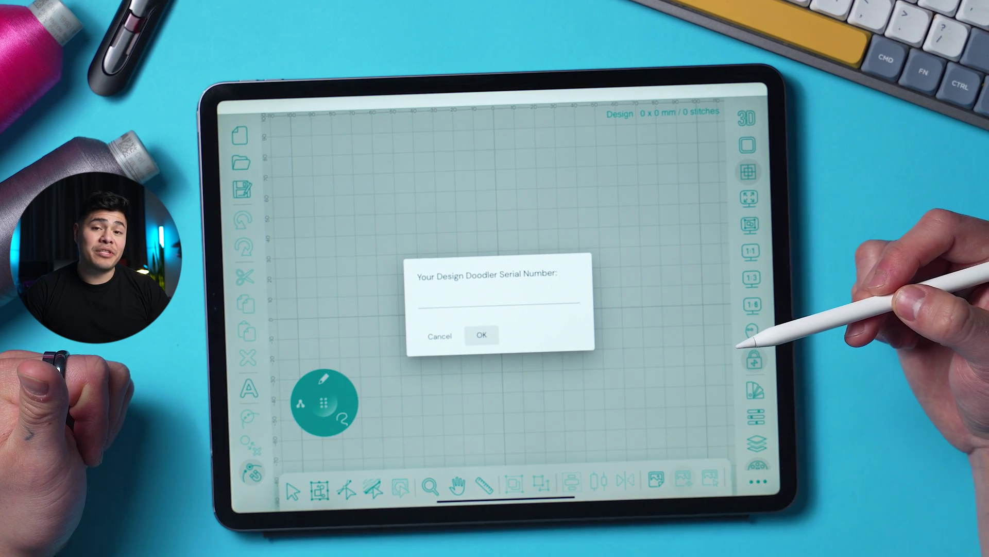
Enter the Design Doodler serial number at the app's prompt and confirm it.
drag(740, 490, 747, 310)
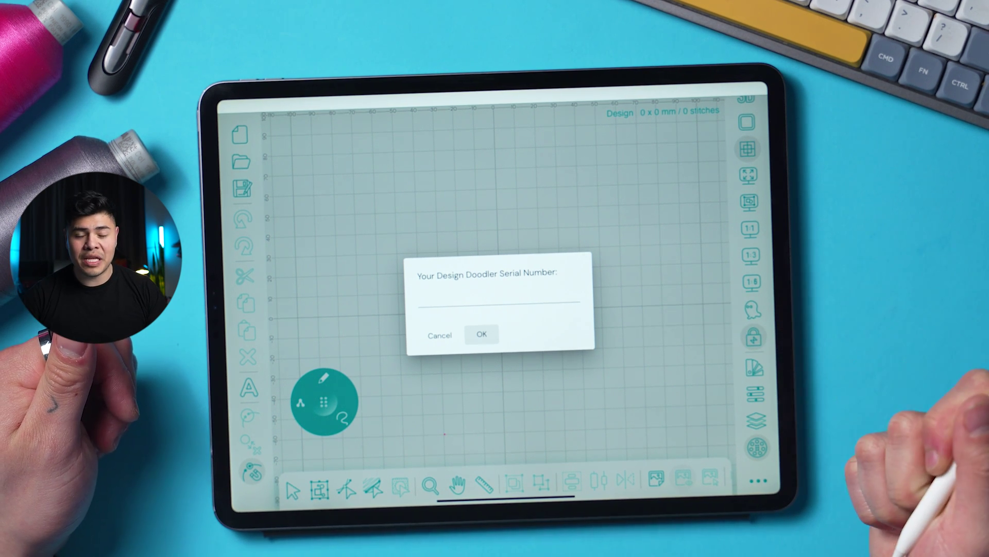
click(498, 295)
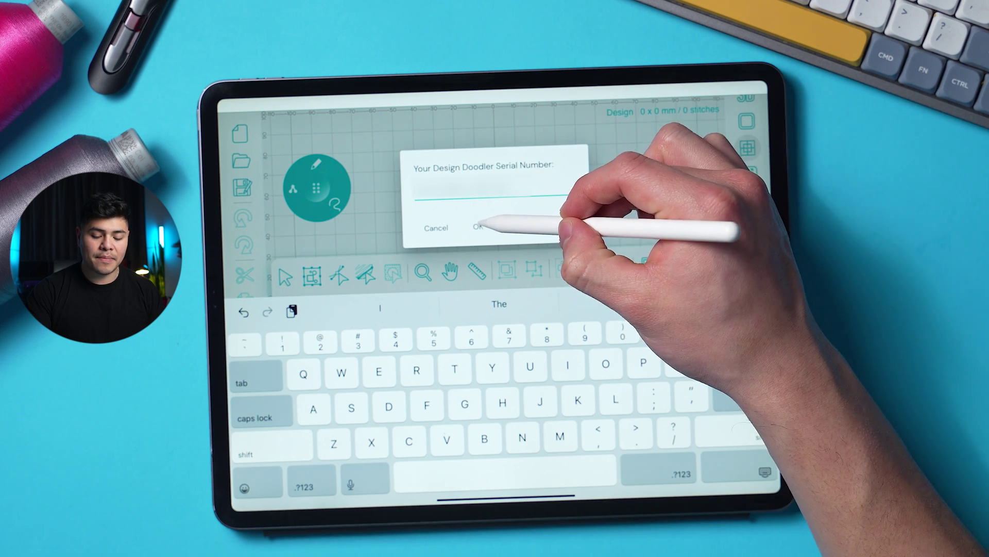
click(478, 227)
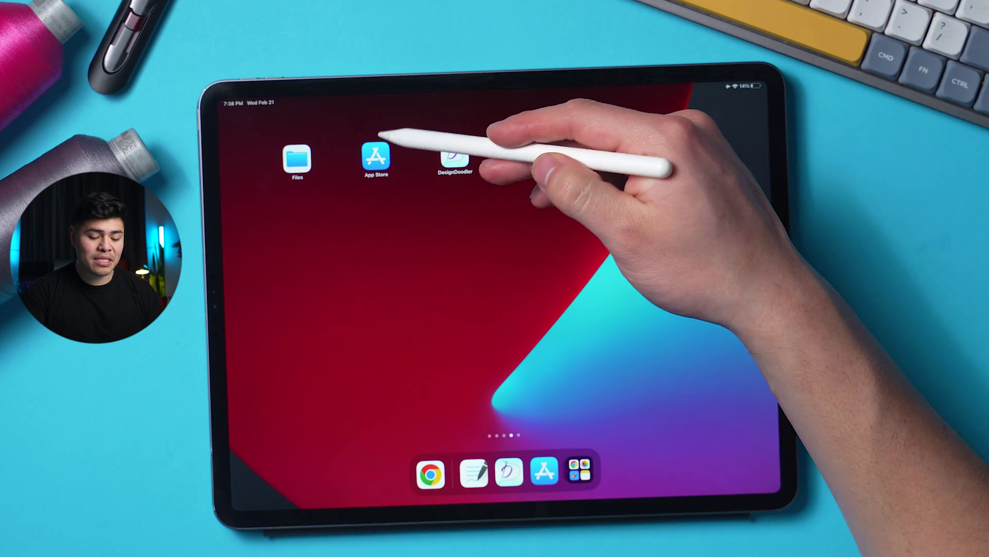
Return to the Embroidery Design Doodler page in the App Store, now showing it installed.
click(376, 156)
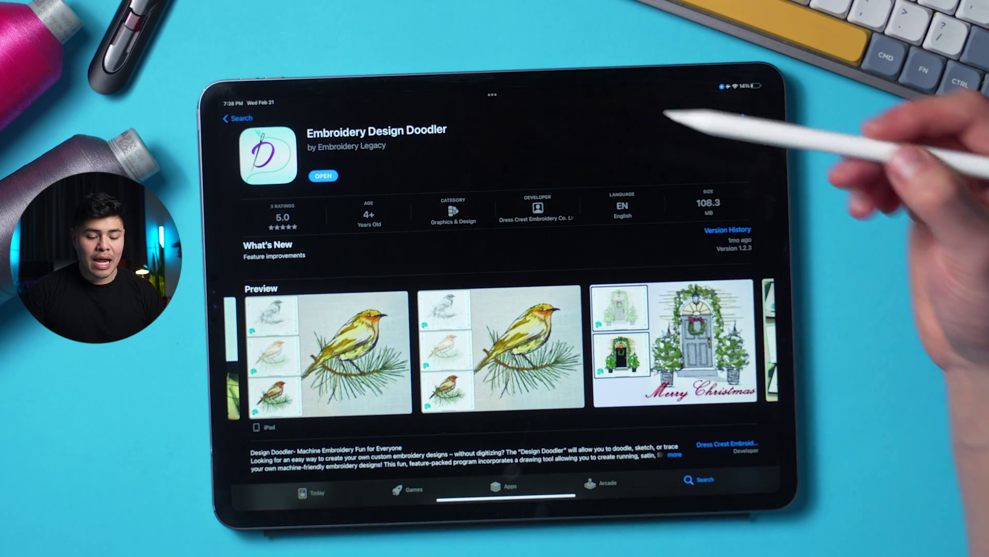